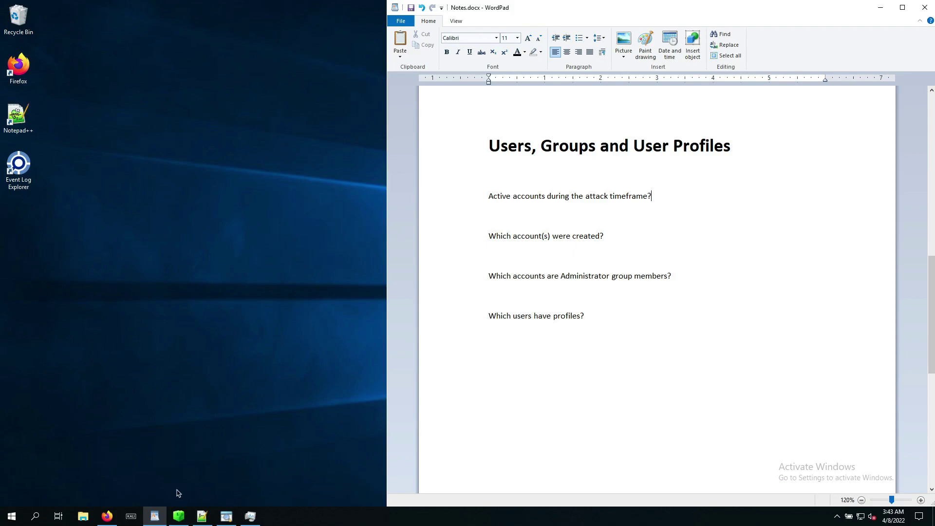
Expand the SAM hive and open its Aliases key to list the 19 built-in groups with member SIDs
left_click(179, 523)
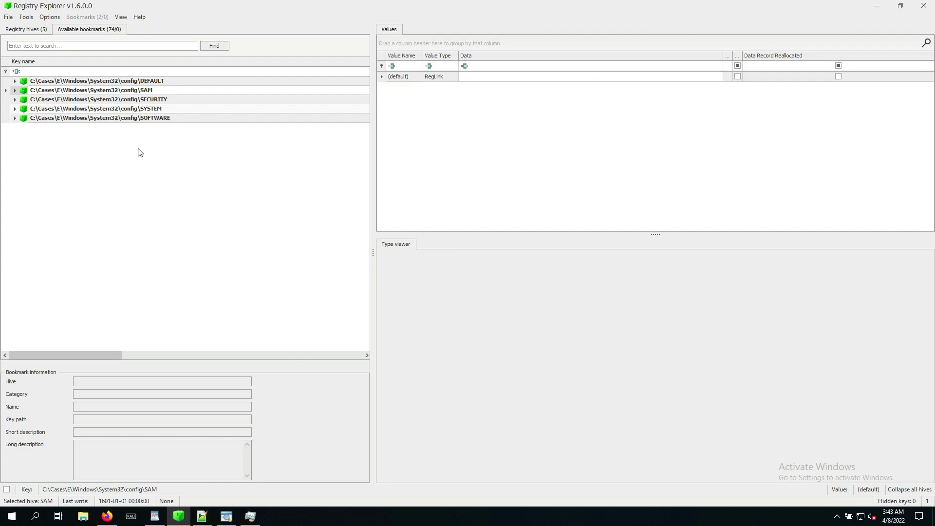
left_click(121, 91)
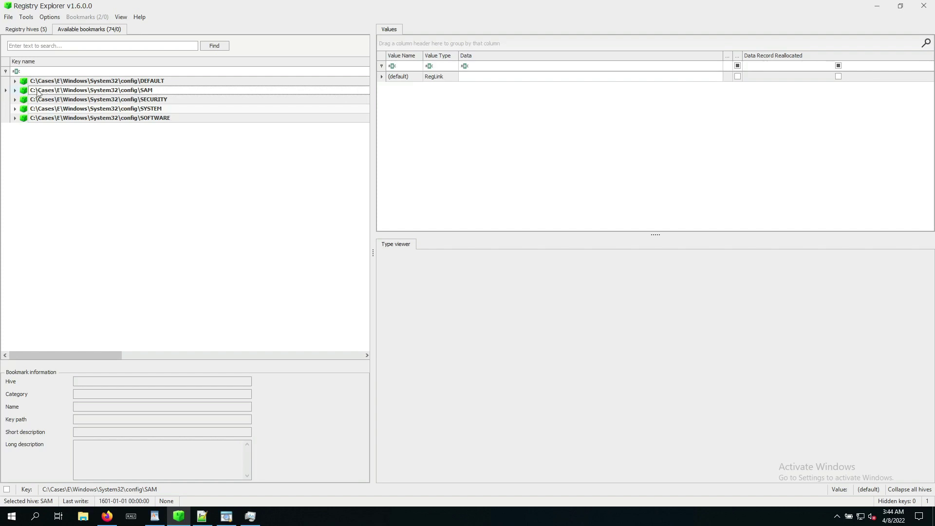
left_click(15, 91)
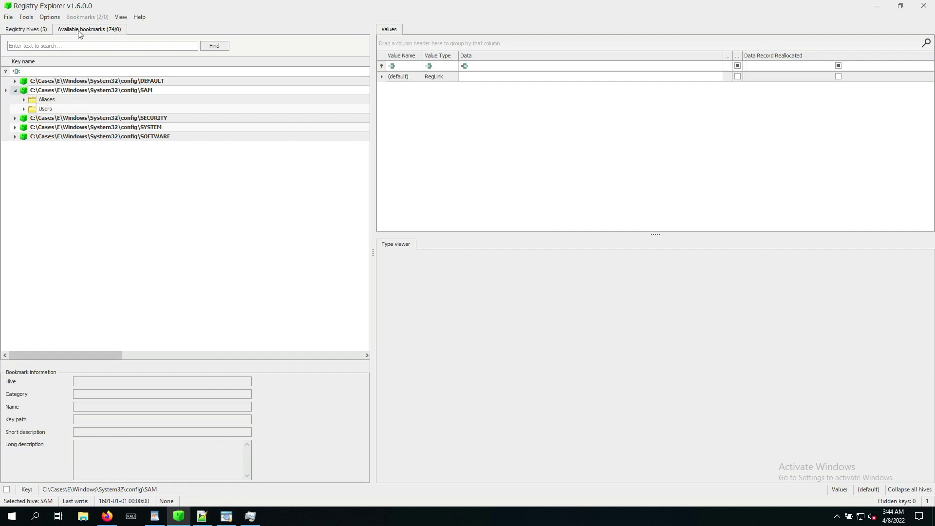
left_click(146, 92)
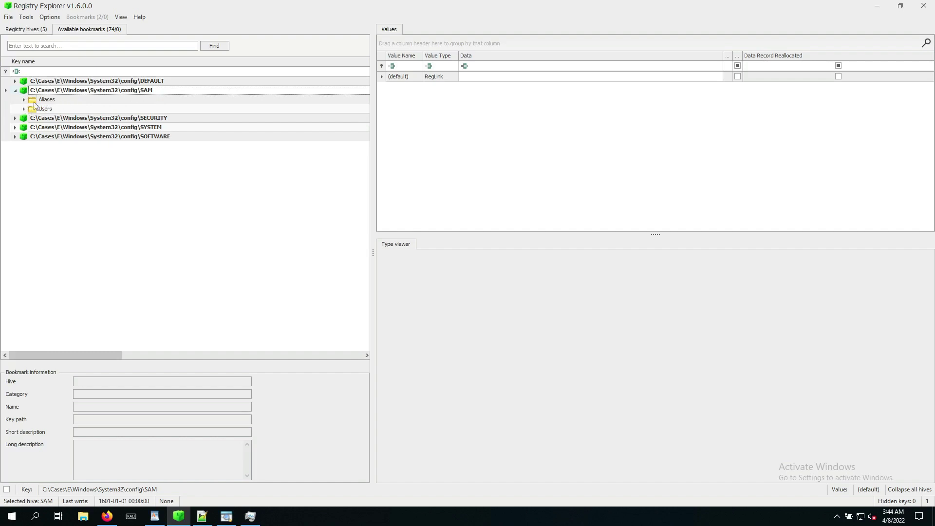
left_click(50, 101)
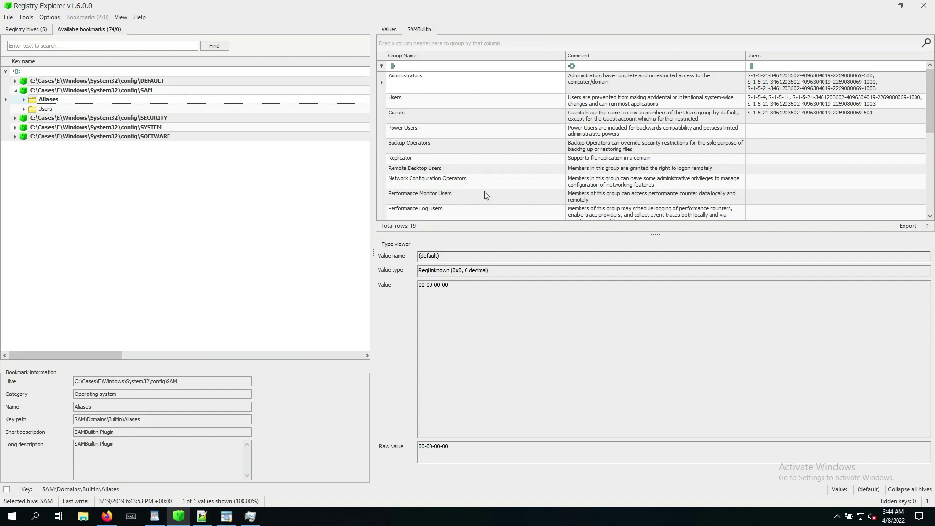
scroll(484, 191, "down", 2)
scroll(487, 188, "up", 2)
scroll(869, 135, "down", 2)
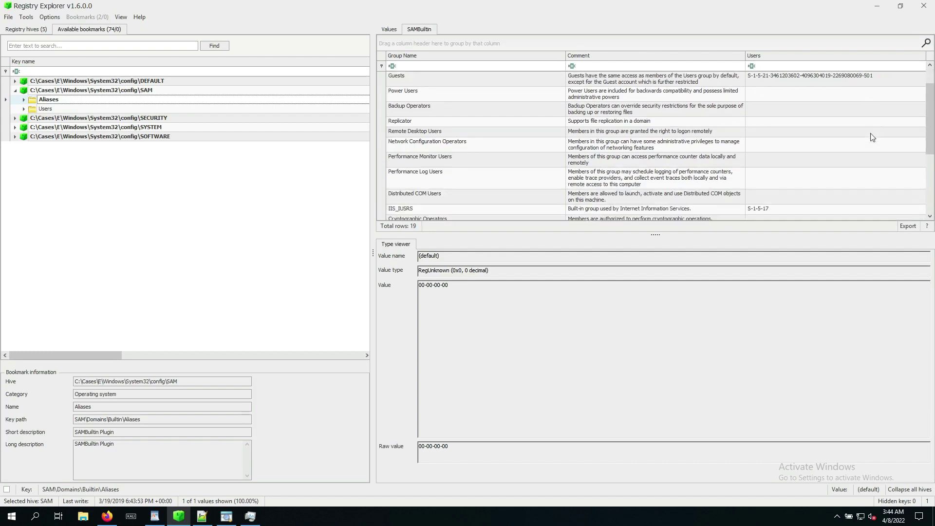
scroll(872, 138, "down", 3)
scroll(872, 138, "up", 5)
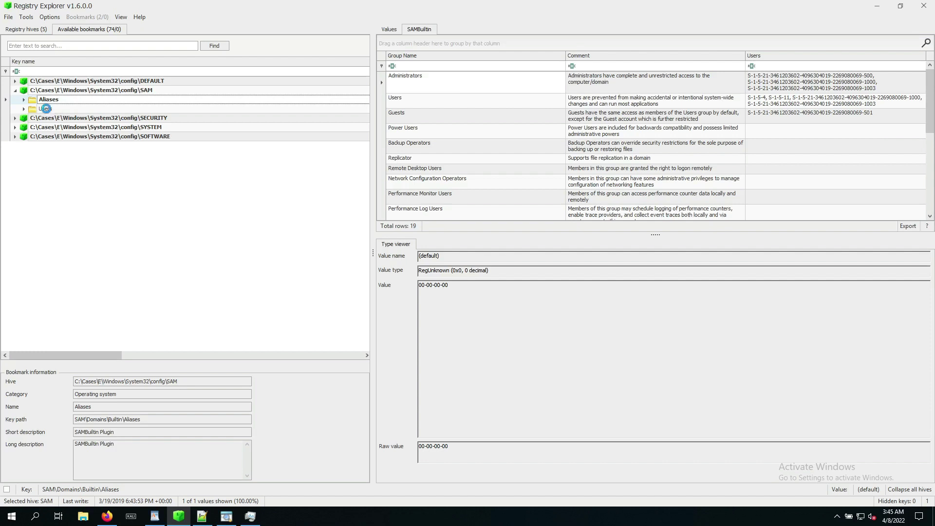
Export the SAM Users key's 7-row user accounts table to an .xlsx file on the Desktop
left_click(67, 111)
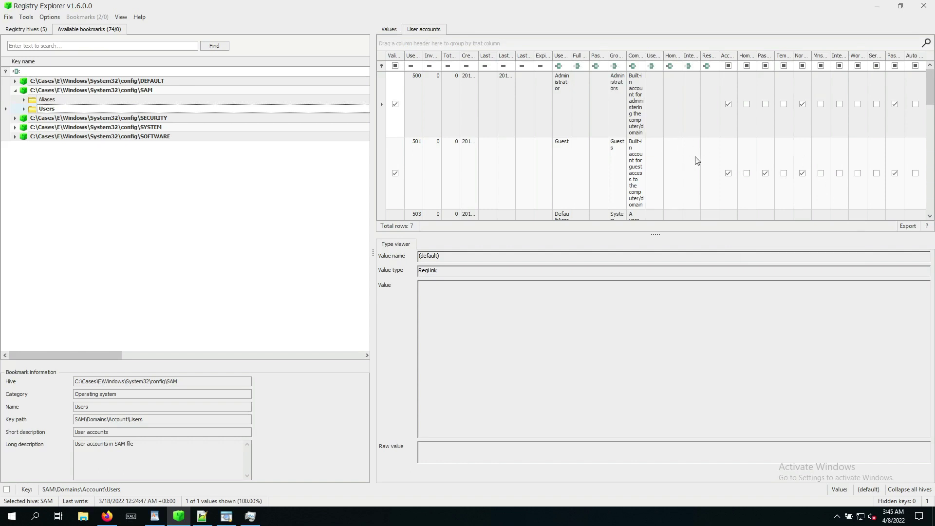
left_click(909, 226)
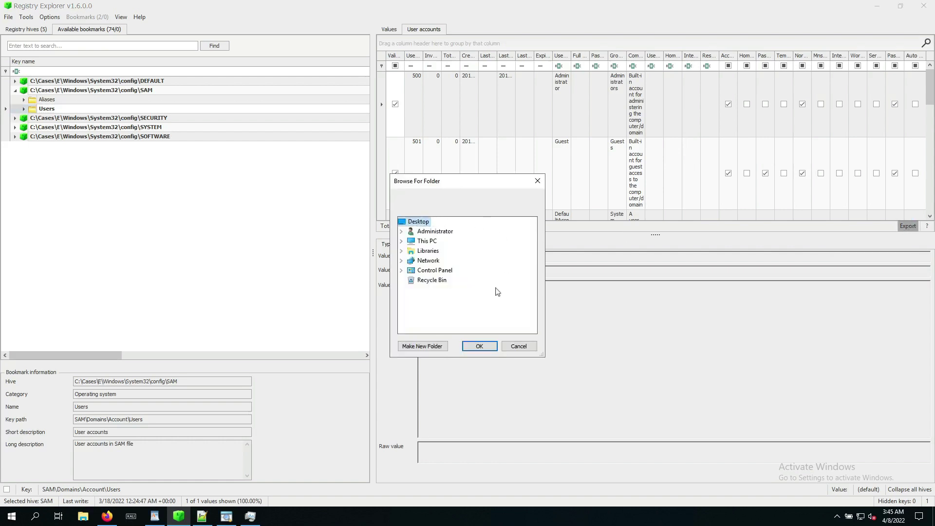
left_click(483, 346)
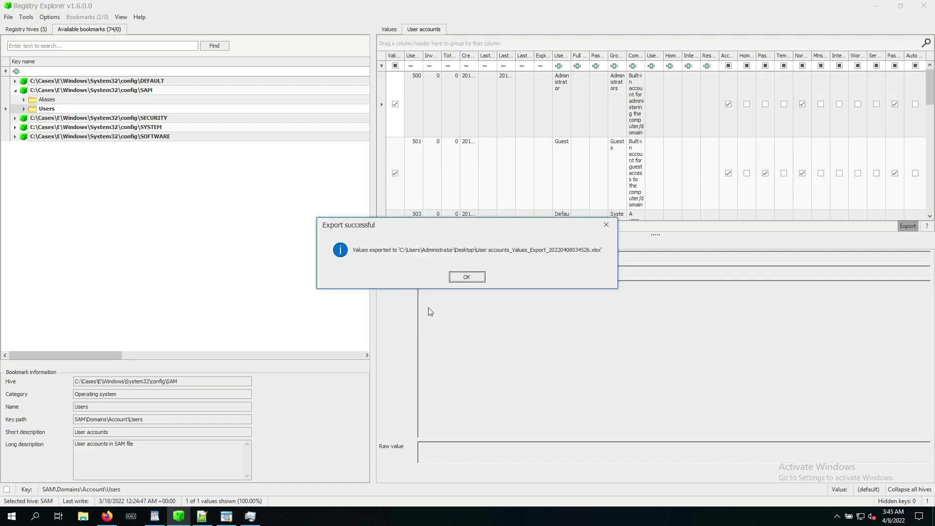
left_click(473, 278)
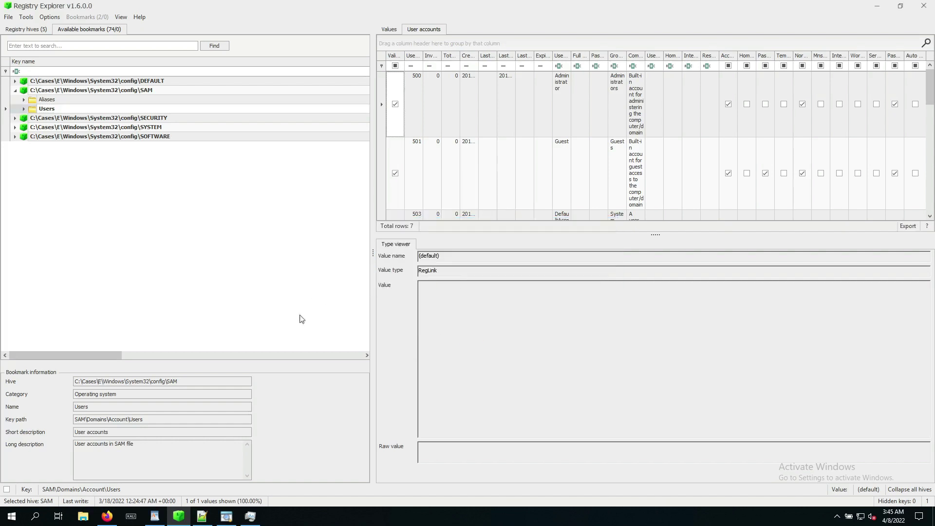
Locate the exported user accounts xlsx on the Desktop, widening the Name column to read it
left_click(83, 516)
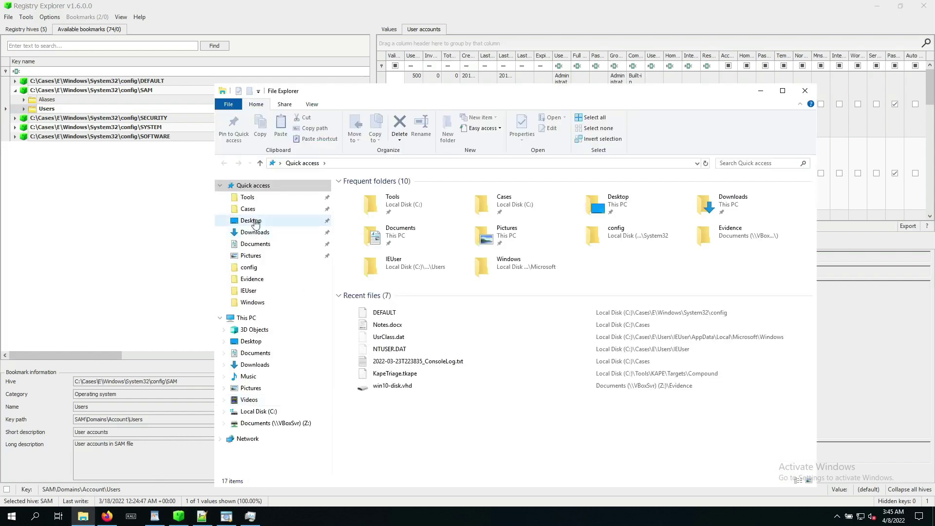
left_click(262, 221)
left_click(435, 203)
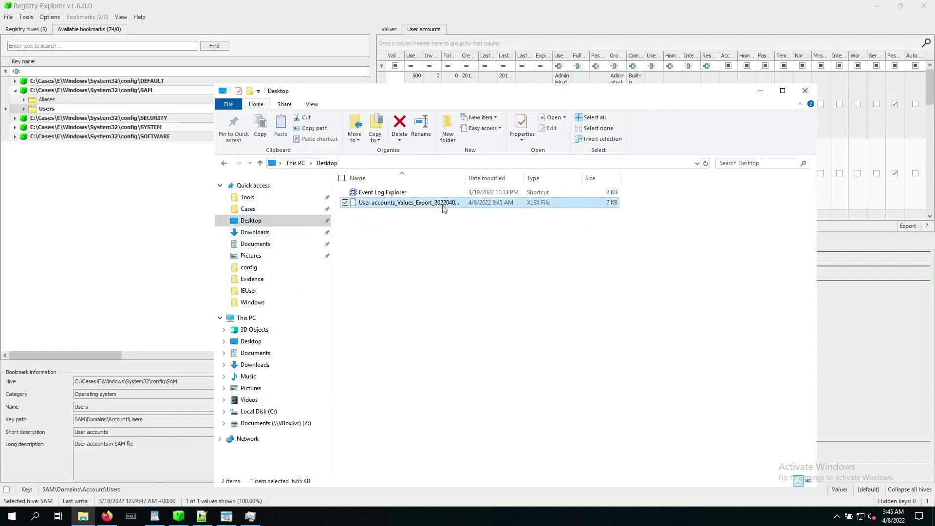
left_click_drag(465, 178, 539, 178)
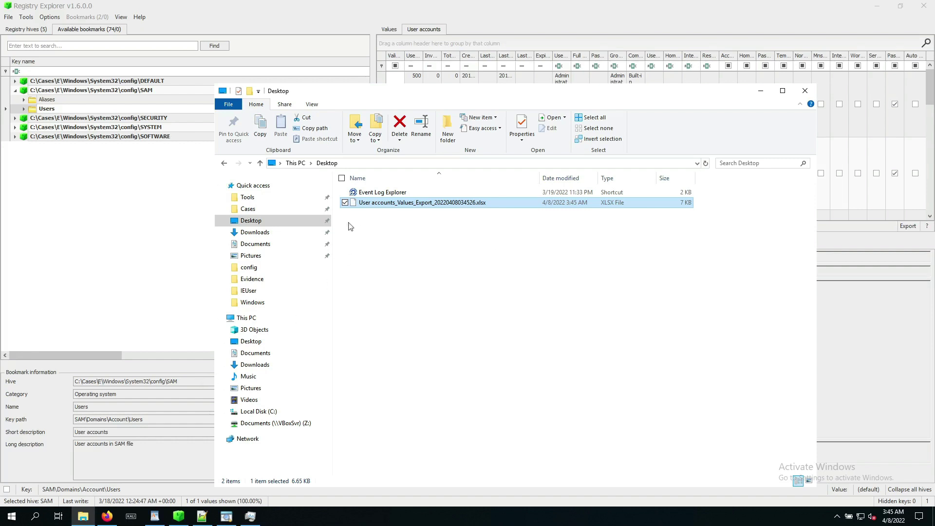
Go to C:\Tools\EZTools\TimelineExplorer and select TimelineExplorer.exe
left_click(270, 197)
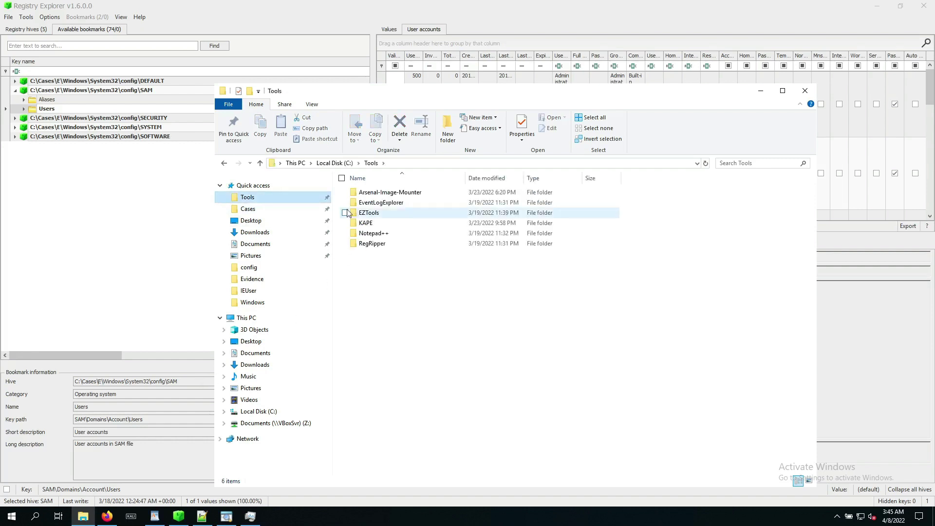
left_click(385, 214)
left_click(394, 214)
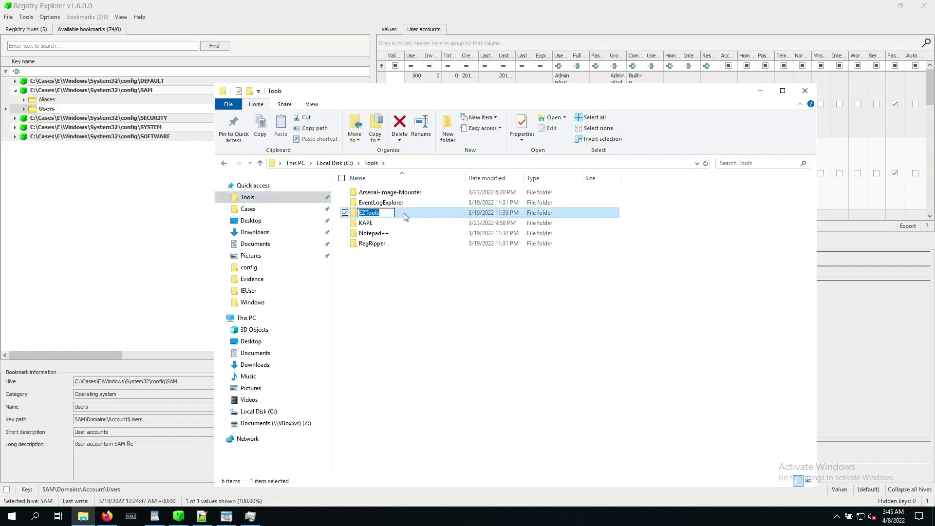
double_click(405, 216)
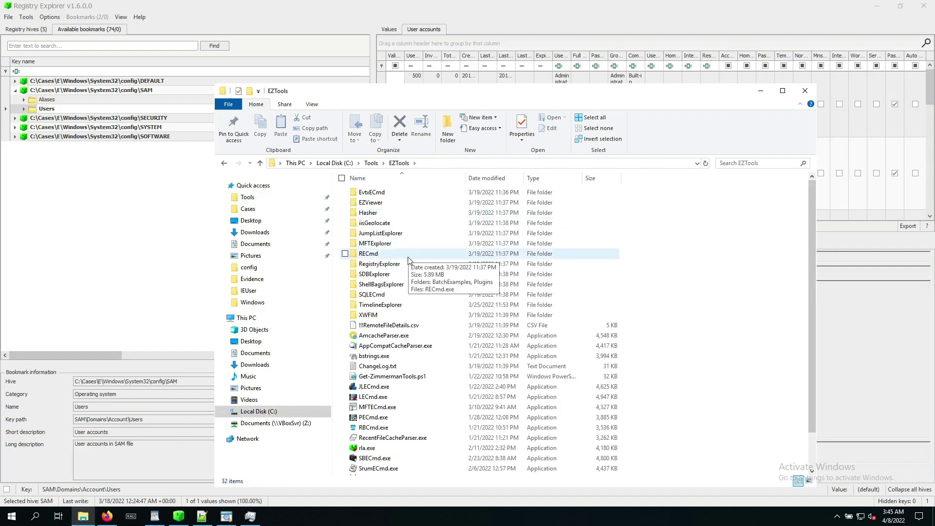
double_click(385, 304)
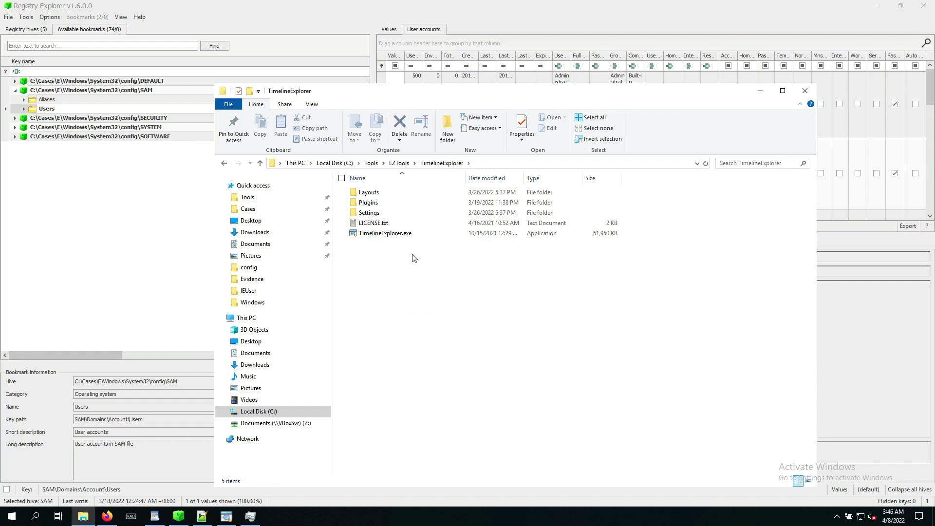
left_click(400, 239)
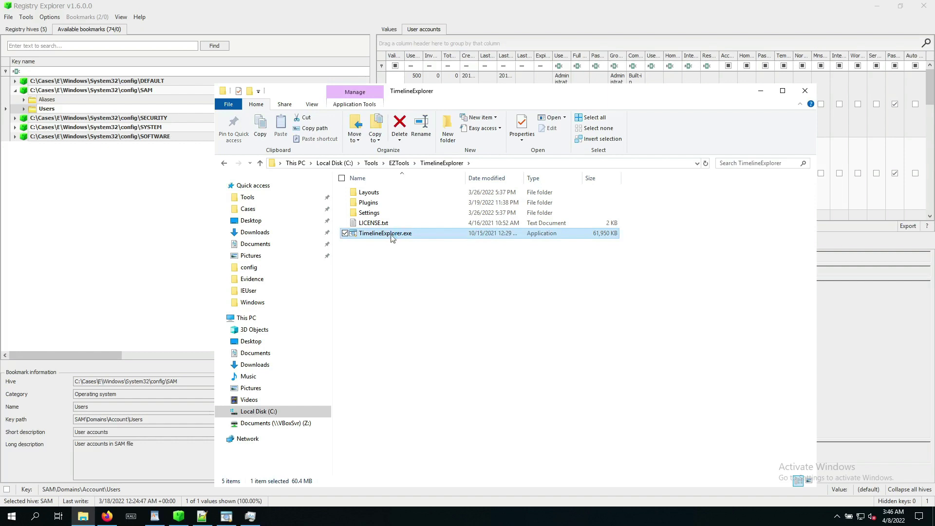
Launch Timeline Explorer, drag the Desktop's user accounts xlsx into it, and maximize the window
double_click(393, 234)
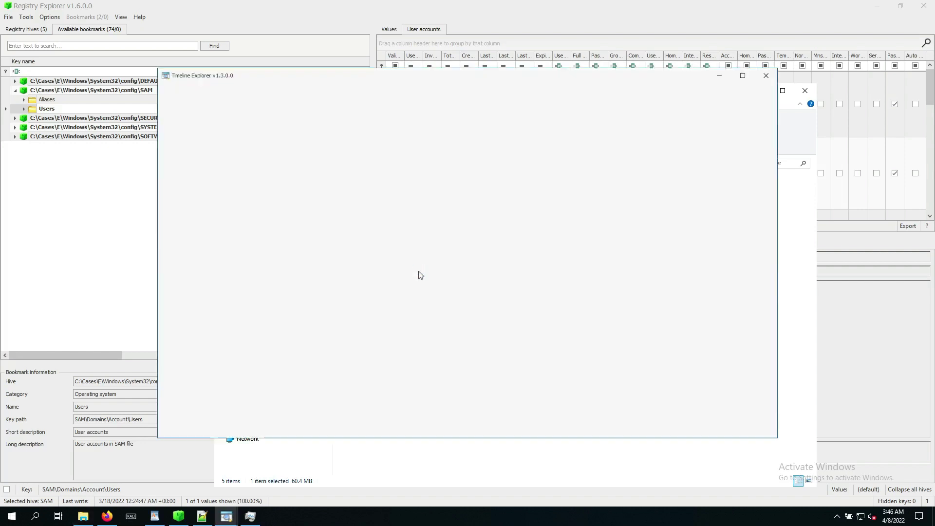
left_click(460, 465)
left_click(251, 221)
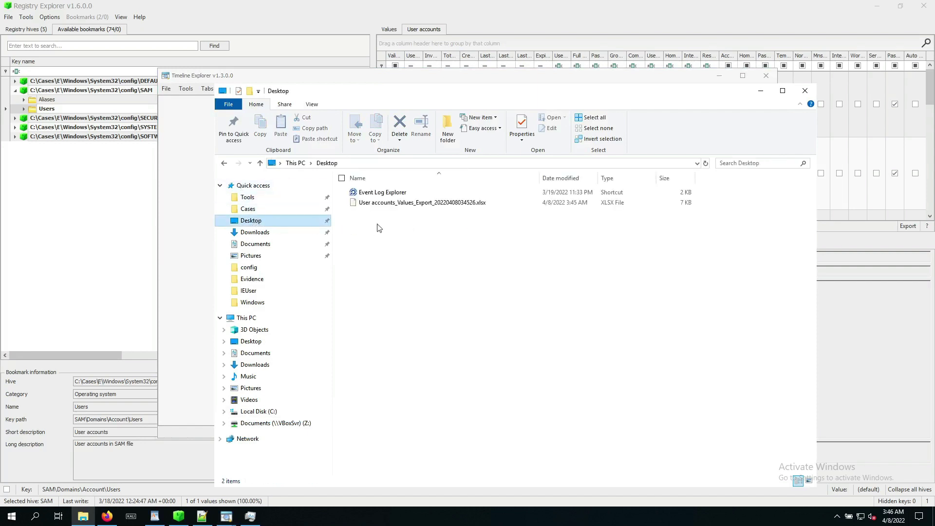
left_click_drag(344, 100, 404, 120)
left_click(442, 227)
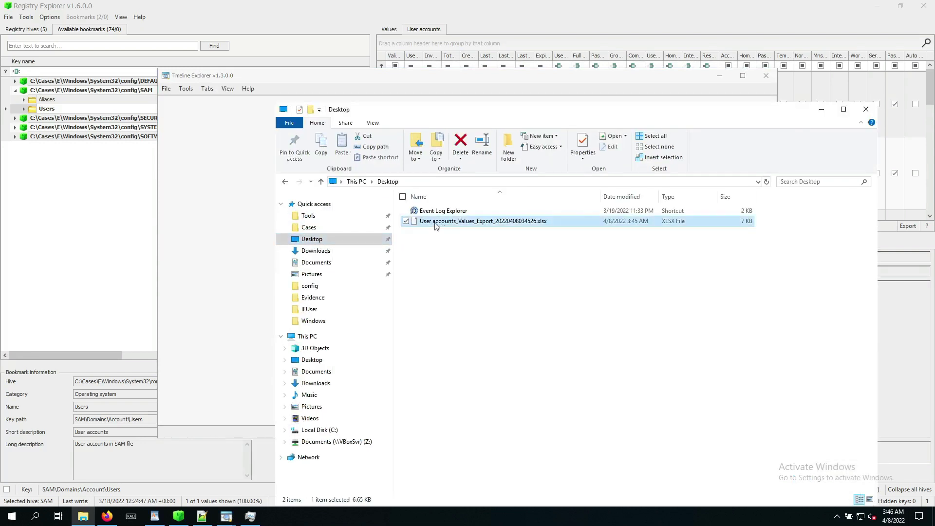
left_click_drag(536, 225, 247, 92)
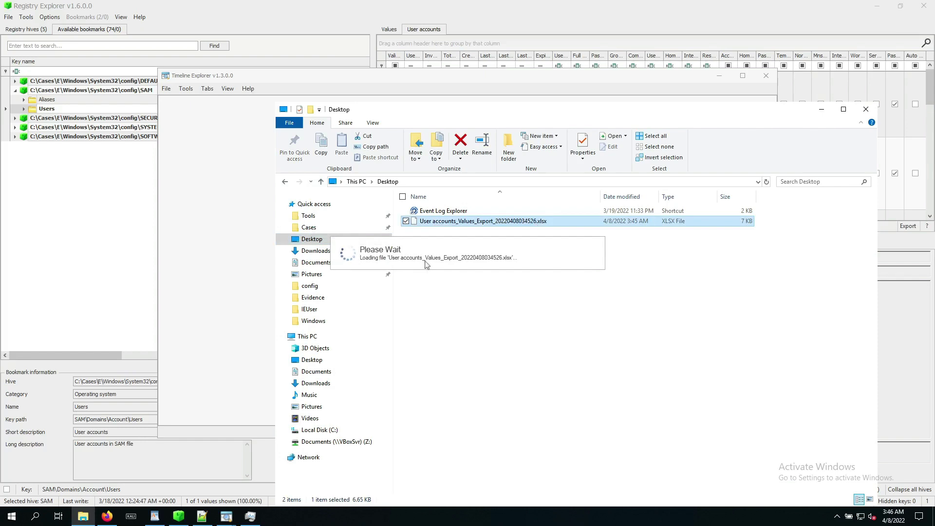
left_click(486, 80)
left_click(743, 76)
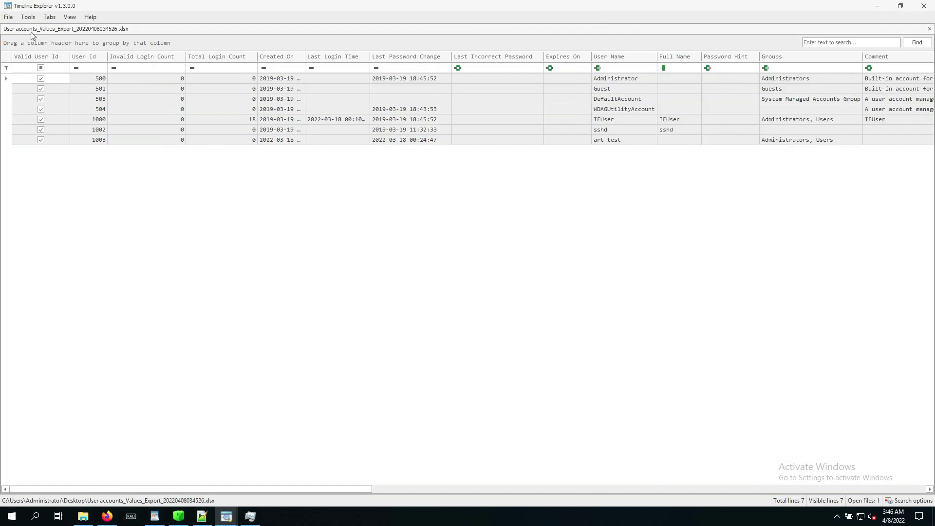
Increase the Timeline Explorer grid font size via the Tools menu
left_click(28, 18)
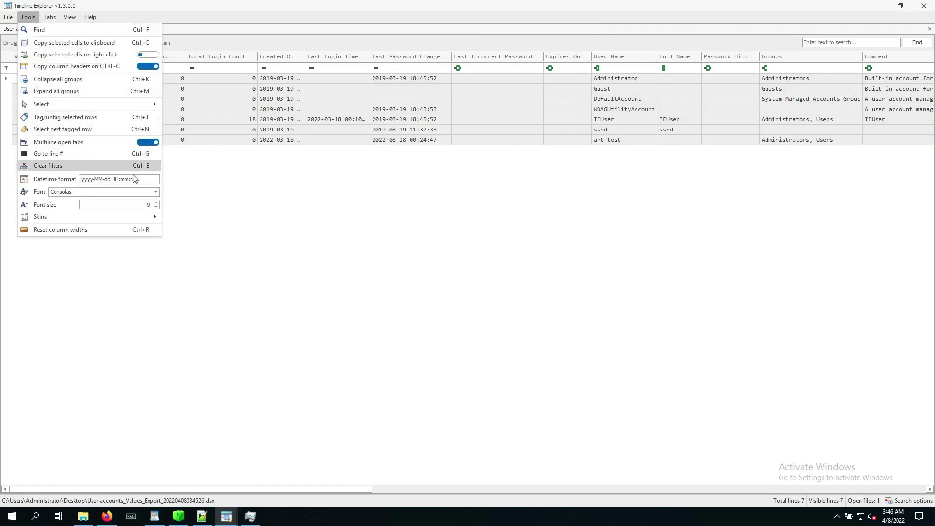
left_click(156, 202)
left_click(205, 211)
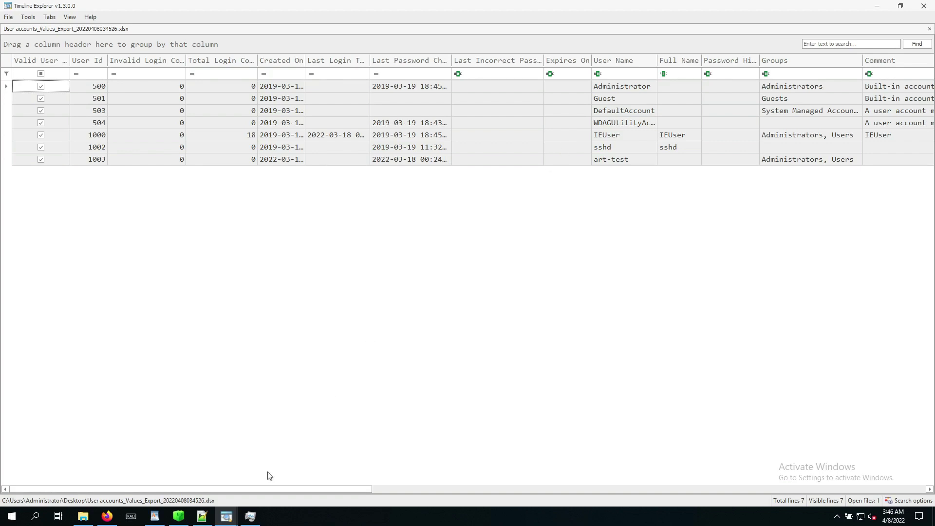
left_click(171, 512)
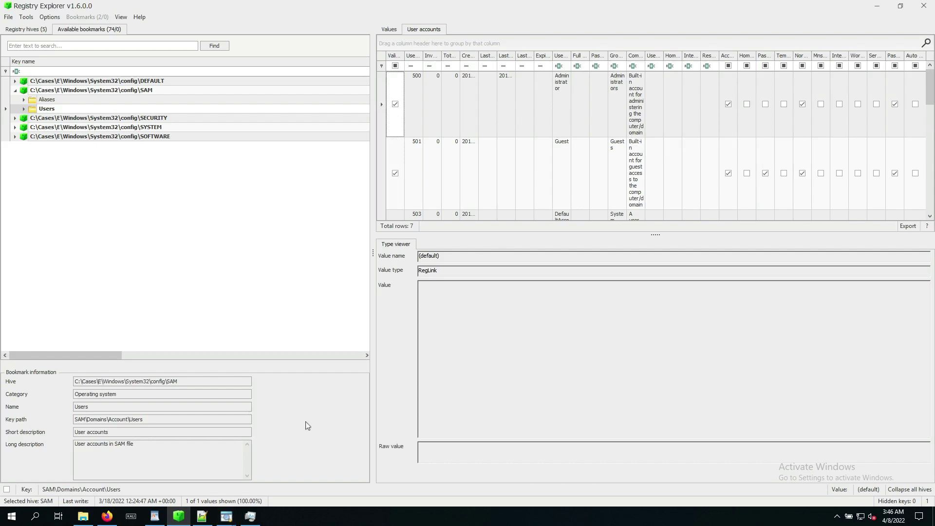
left_click(180, 520)
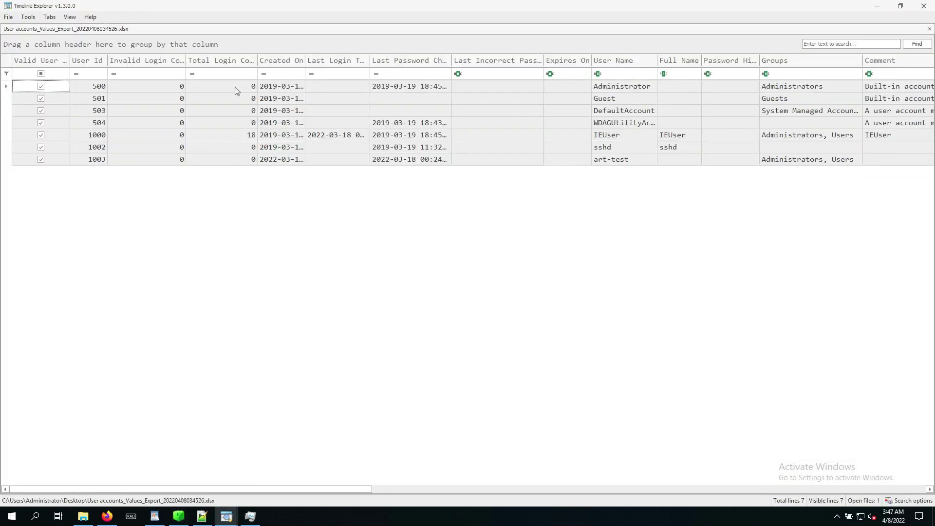
Widen the Created On, Last Login Time and Last Password Change columns to show full timestamps
left_click_drag(310, 61, 327, 60)
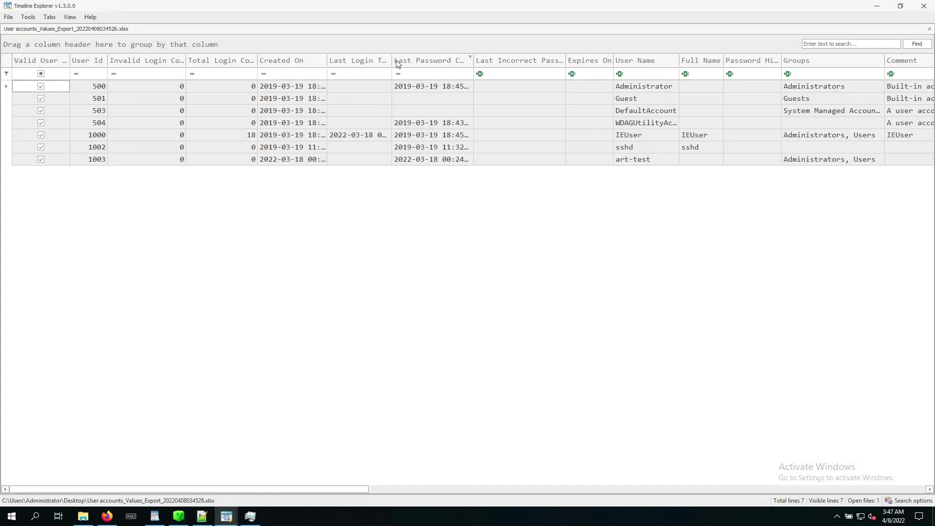
left_click_drag(392, 60, 419, 61)
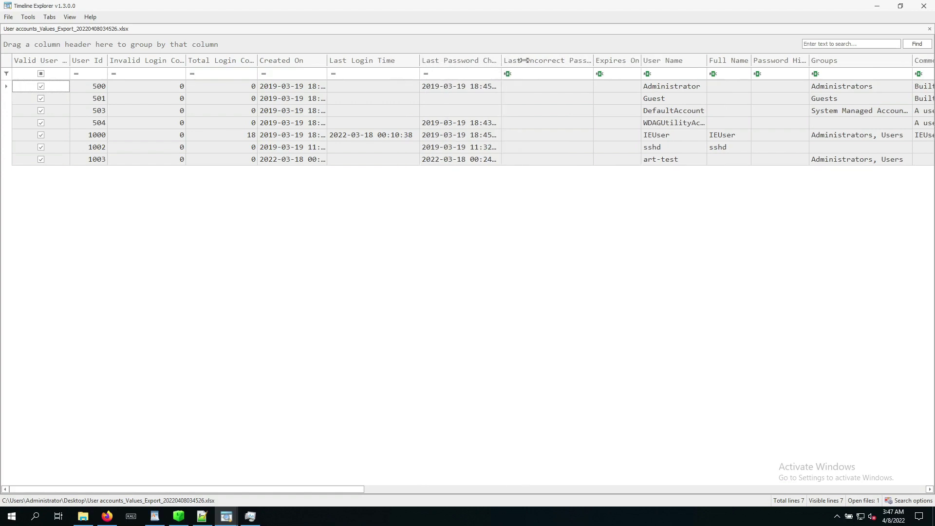
left_click_drag(524, 60, 524, 60)
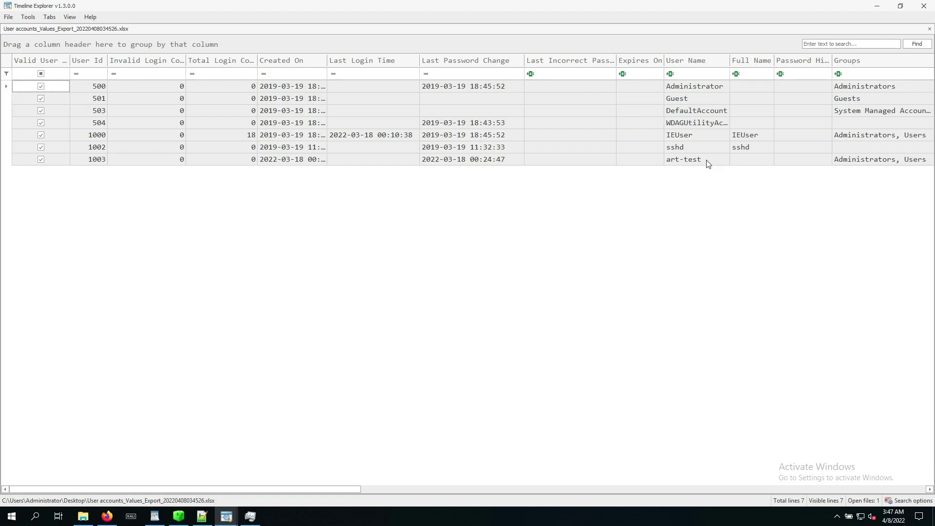
left_click_drag(328, 60, 352, 61)
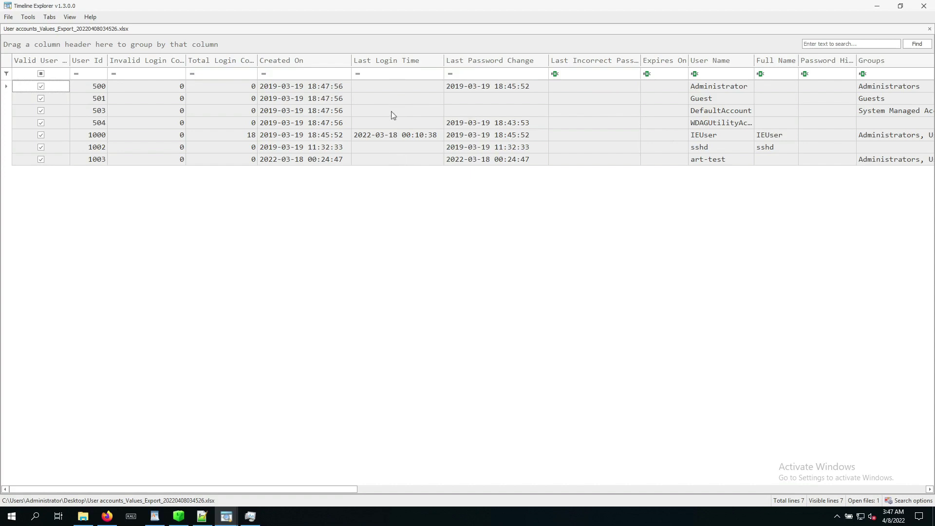
Check IEUser's 18 logins and last login, widen Total Login Count, and read art-test's creation date
left_click(389, 137)
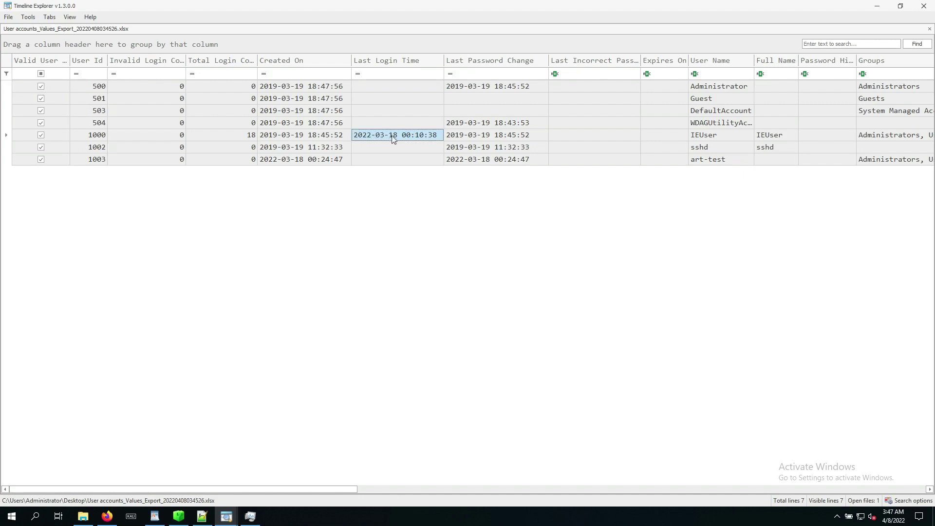
left_click(250, 139)
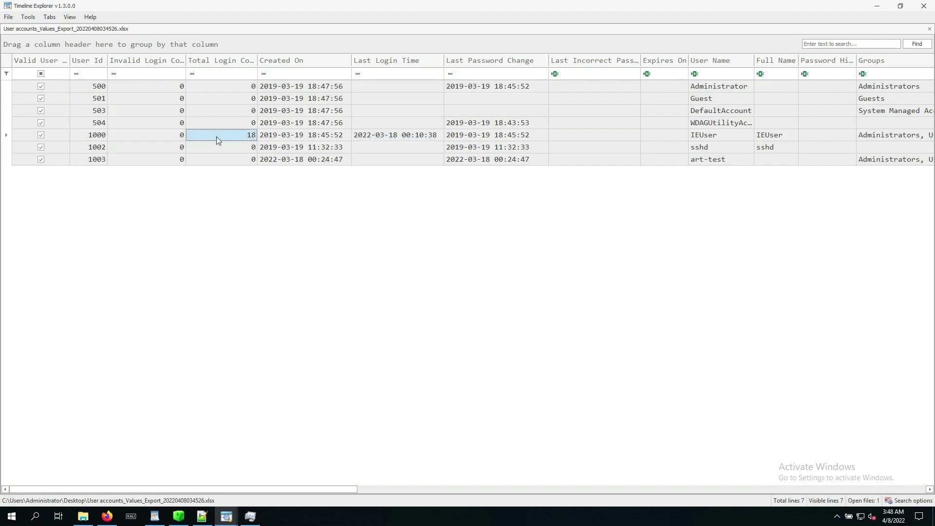
left_click_drag(258, 60, 271, 61)
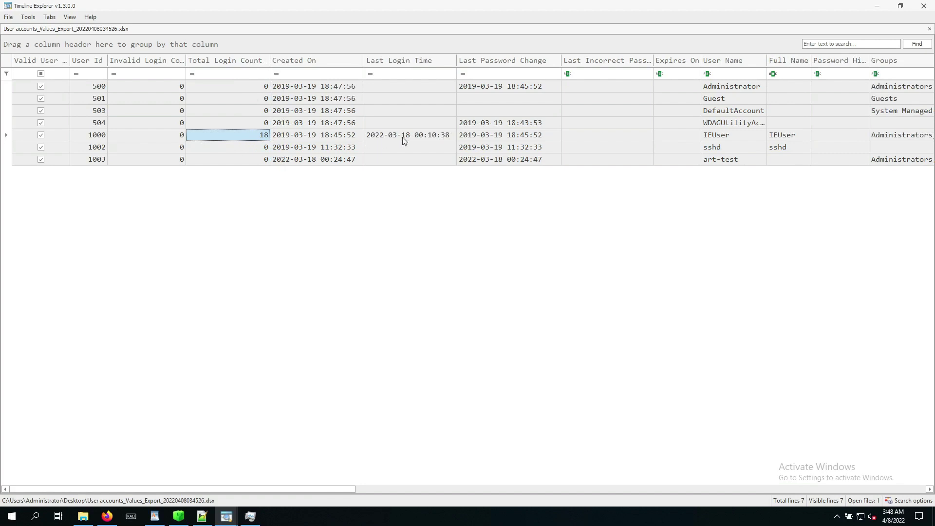
left_click(722, 139)
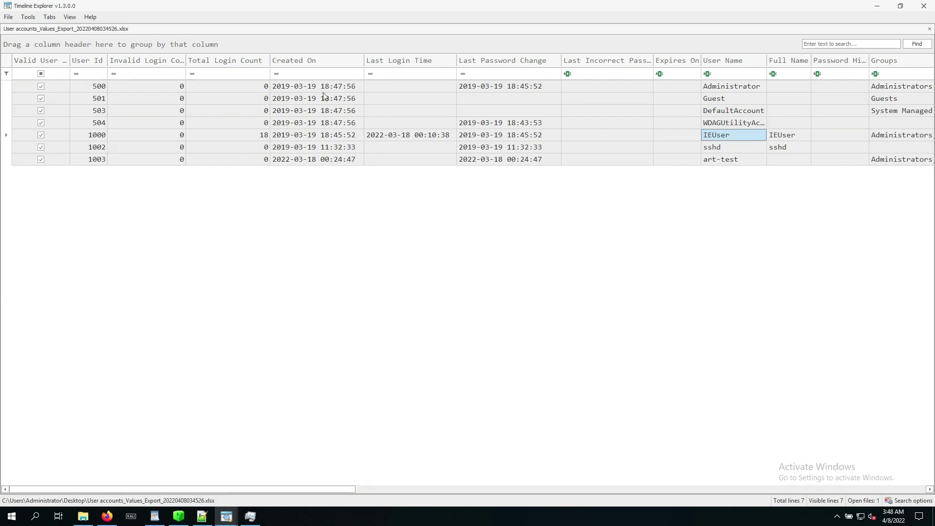
left_click(294, 165)
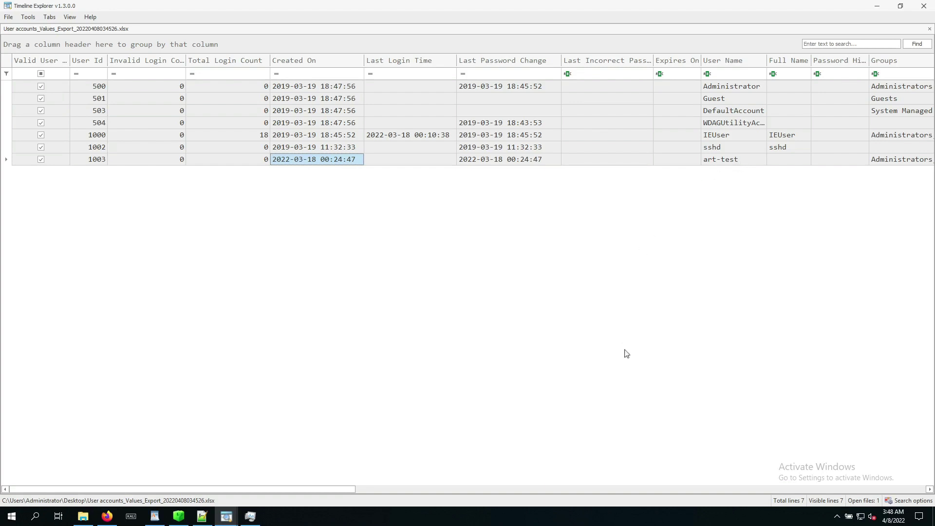
Scroll right and check the Groups memberships of IEUser and art-test
left_click_drag(349, 491, 425, 490)
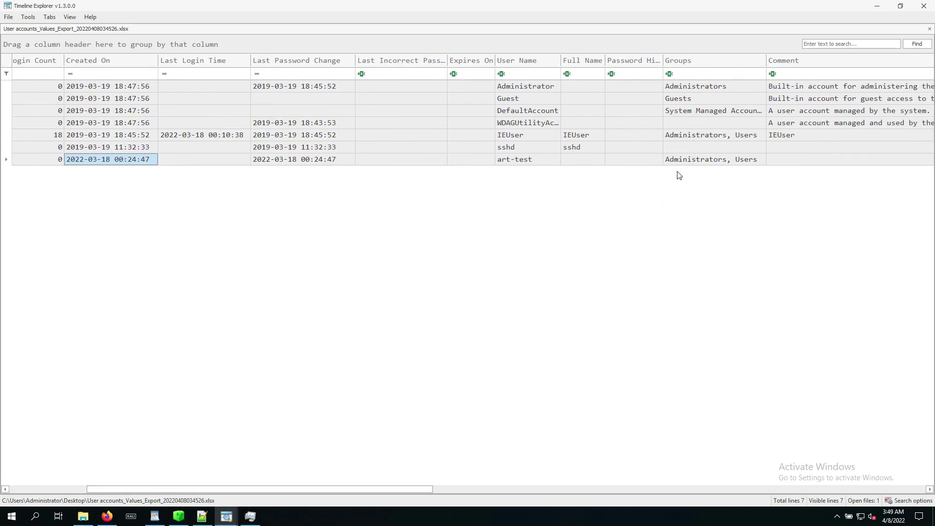
left_click(522, 137)
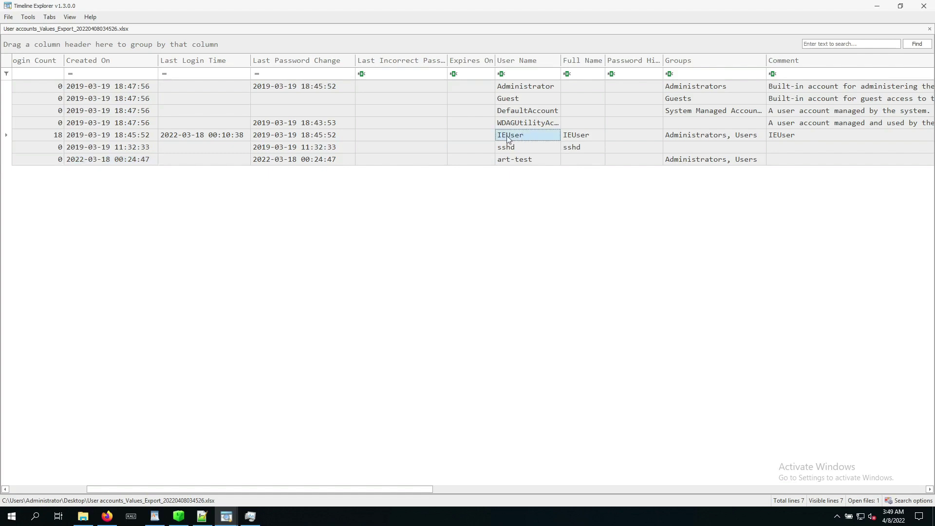
left_click(678, 139)
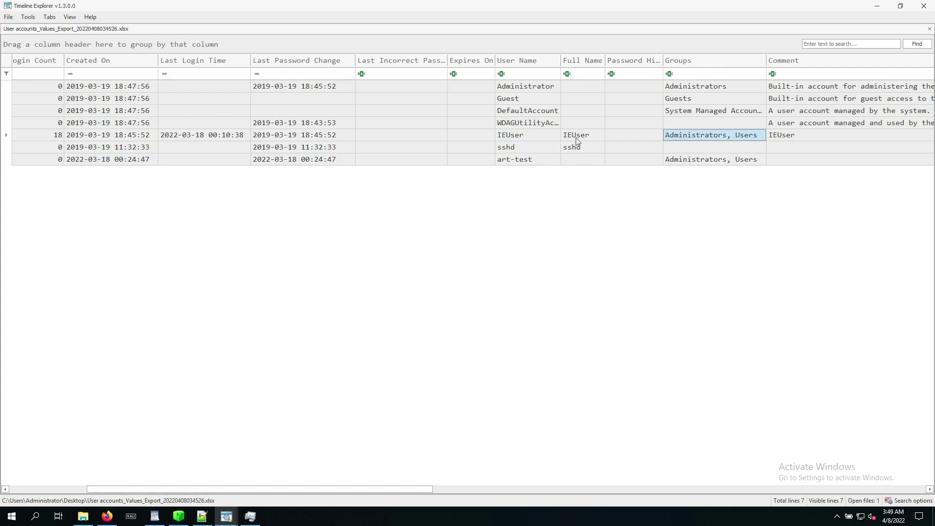
left_click(682, 162)
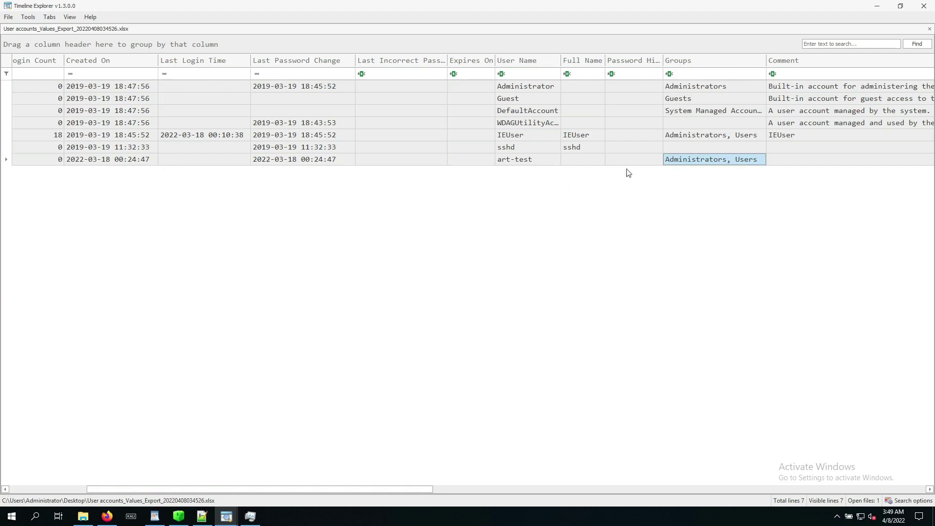
left_click(517, 163)
left_click(677, 164)
Widen the User Name column to show WDAGUtilityAccount in full, read its comment, and scroll back left
left_click_drag(399, 491, 482, 494)
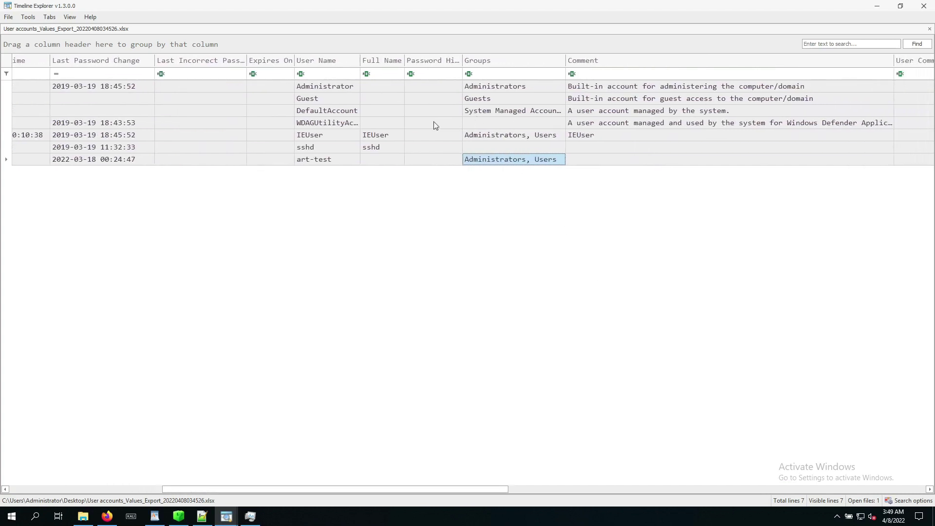
left_click_drag(361, 61, 380, 62)
left_click(340, 124)
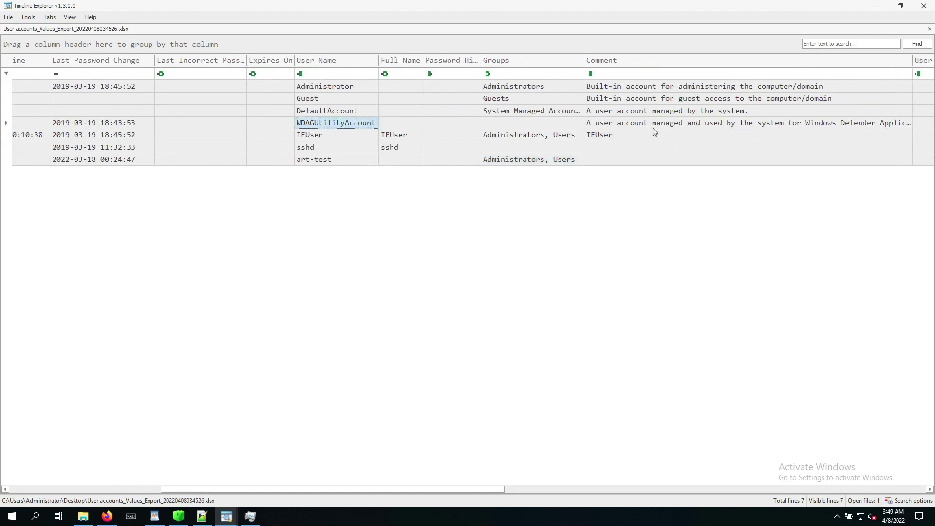
left_click(667, 126)
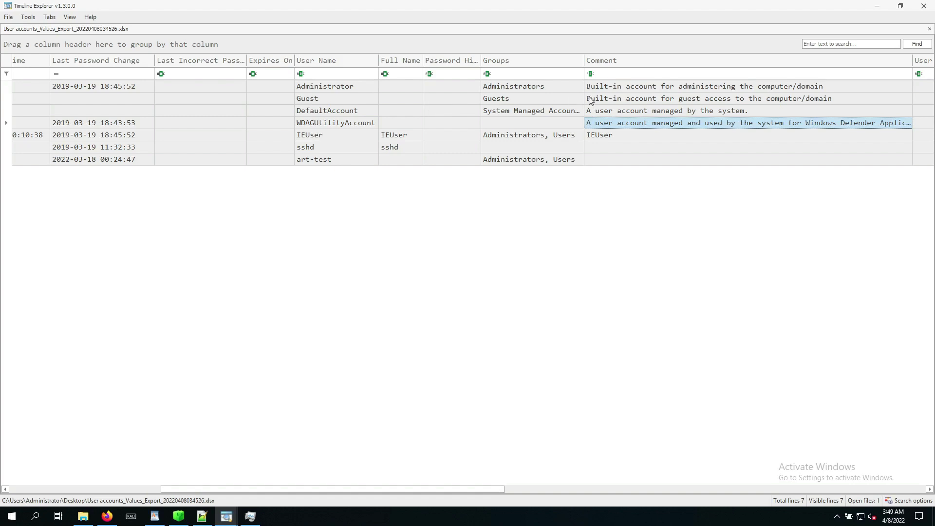
left_click(368, 89)
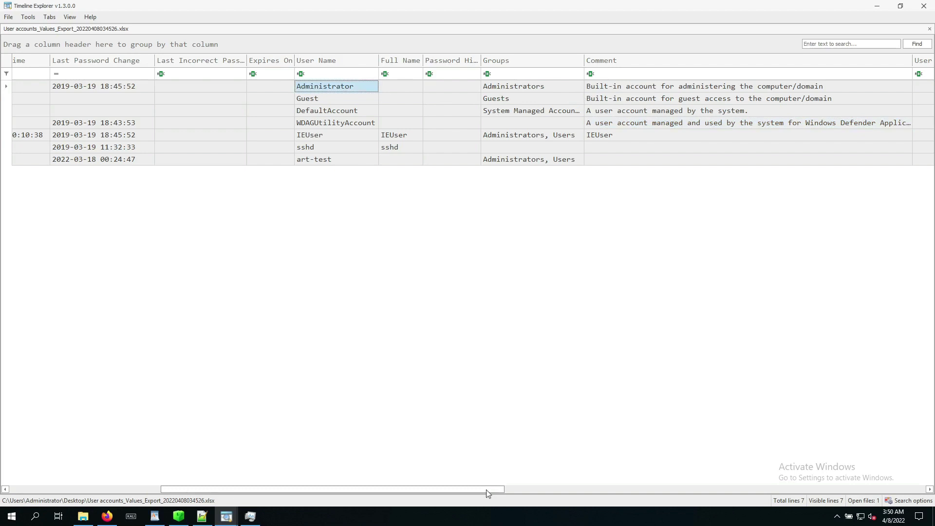
left_click_drag(488, 493, 486, 493)
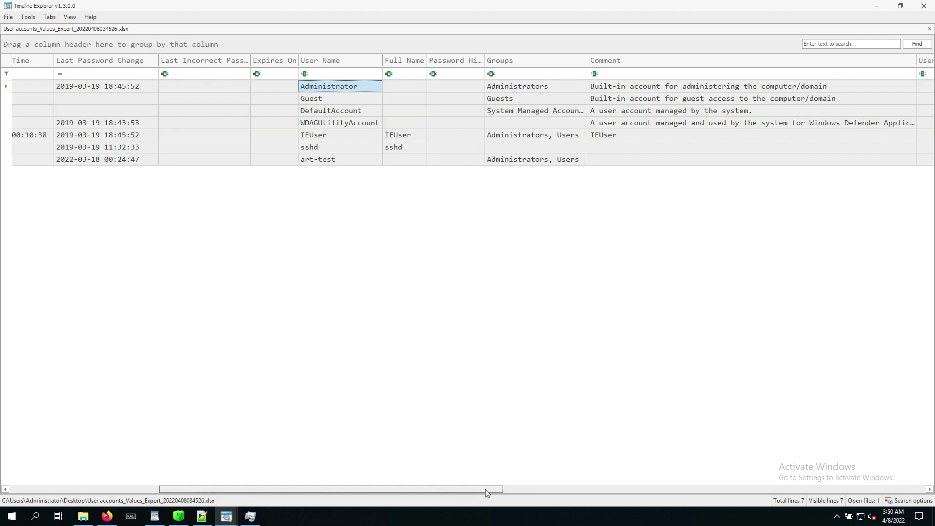
left_click_drag(482, 489, 355, 498)
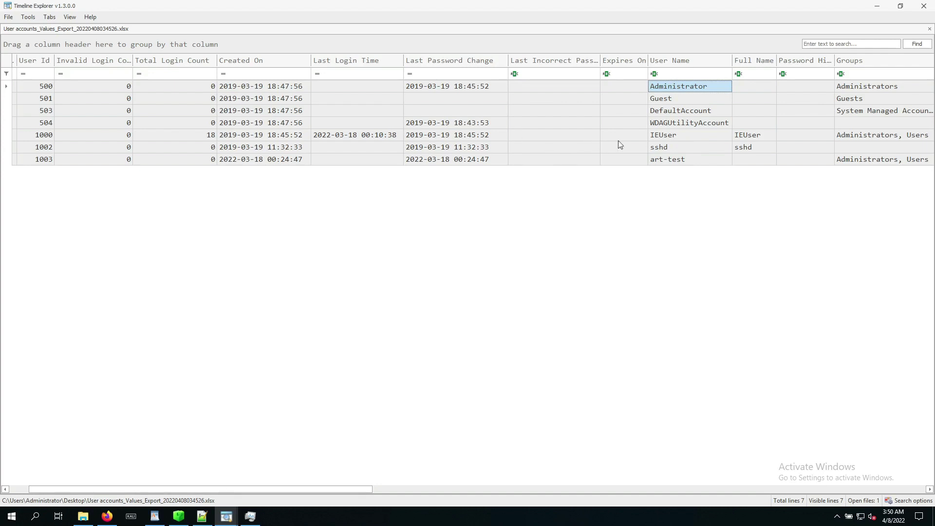
Minimize Timeline Explorer and the Desktop folder window, then restore SAM.txt in Notepad++
left_click(878, 7)
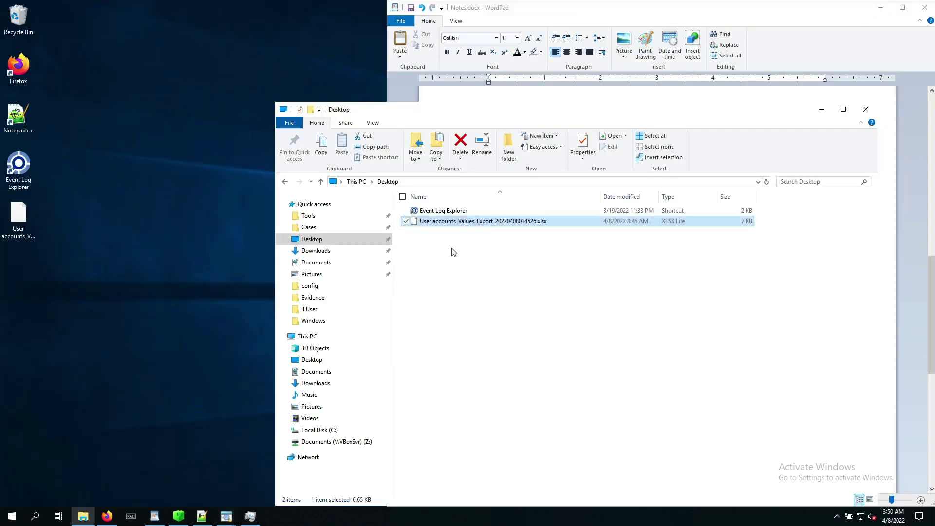
left_click(528, 308)
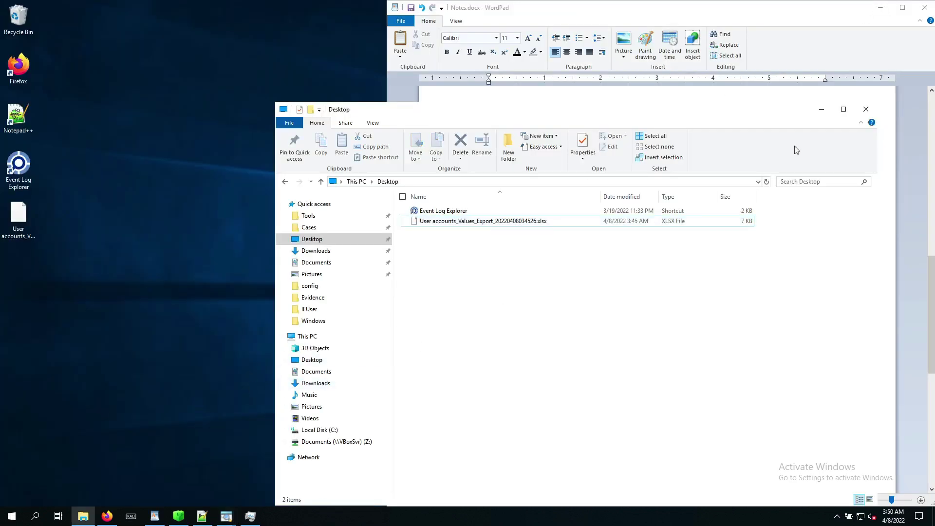
left_click(823, 111)
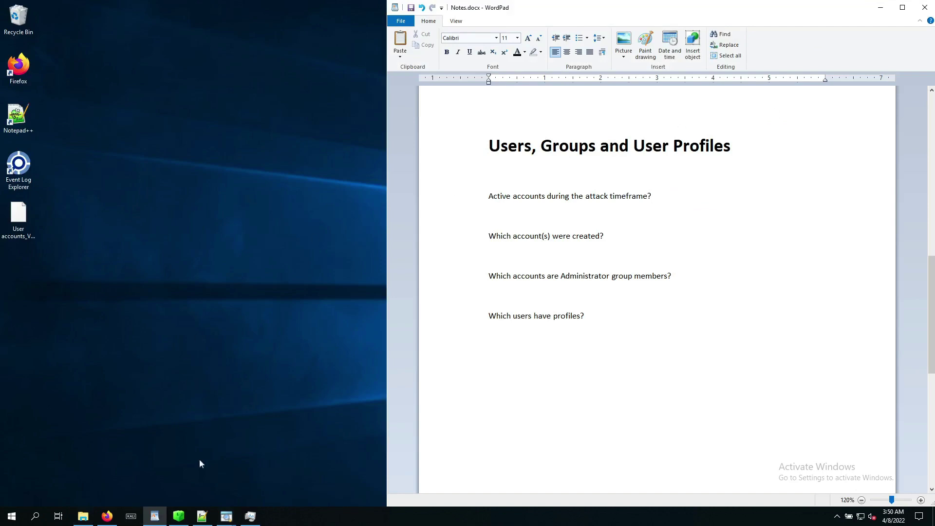
left_click(202, 517)
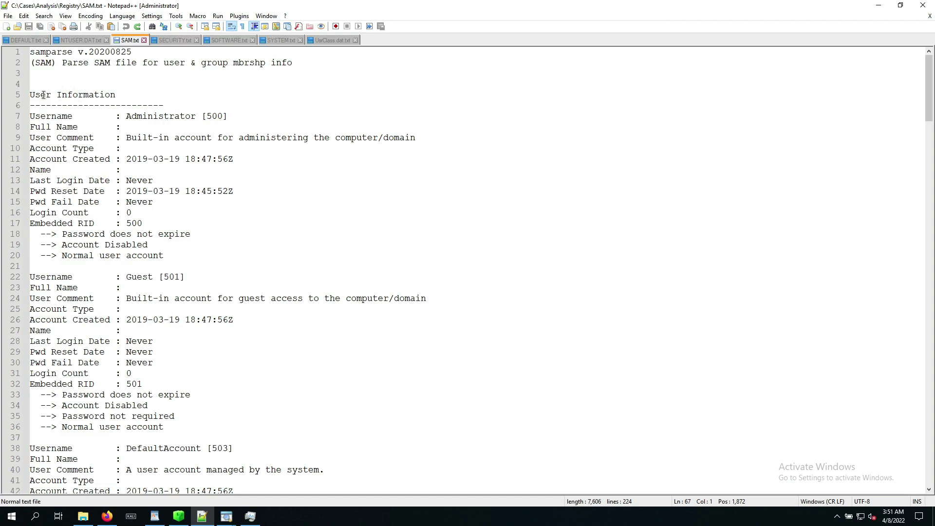
left_click_drag(42, 94, 247, 120)
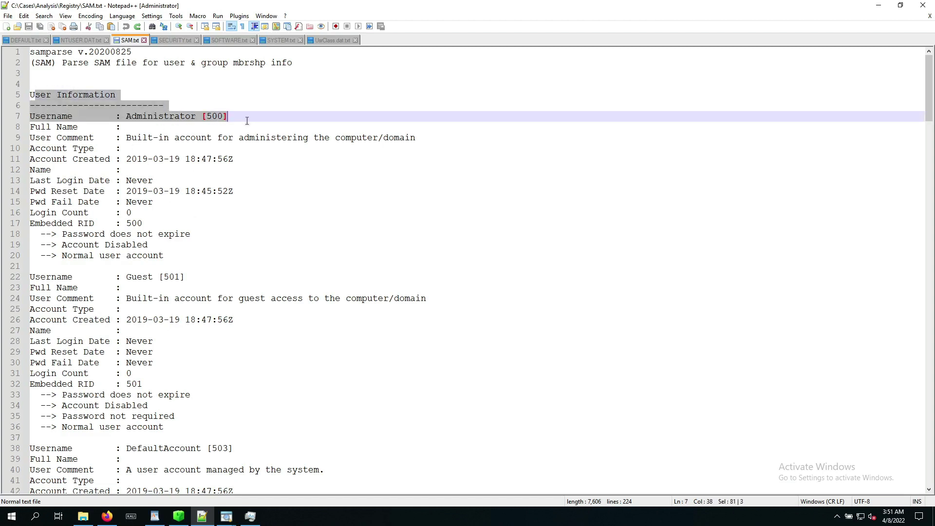
left_click(186, 126)
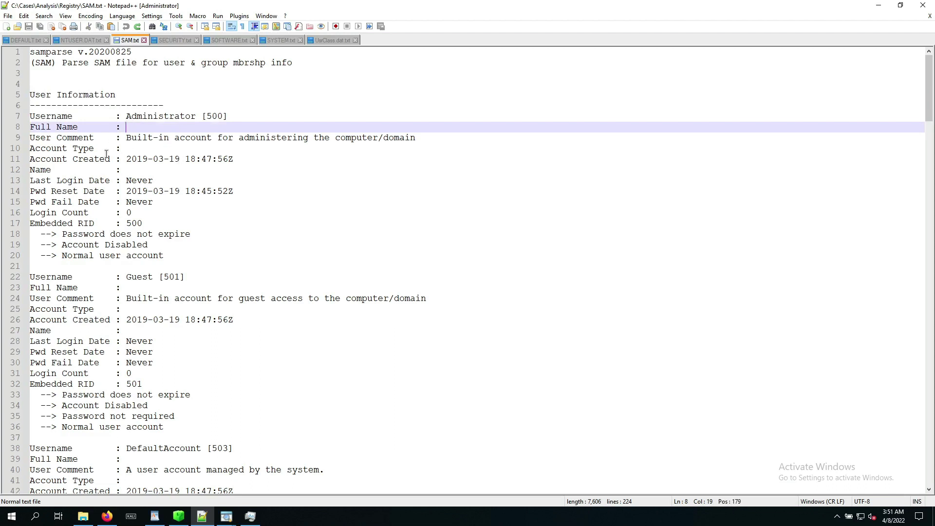
left_click_drag(57, 181, 168, 181)
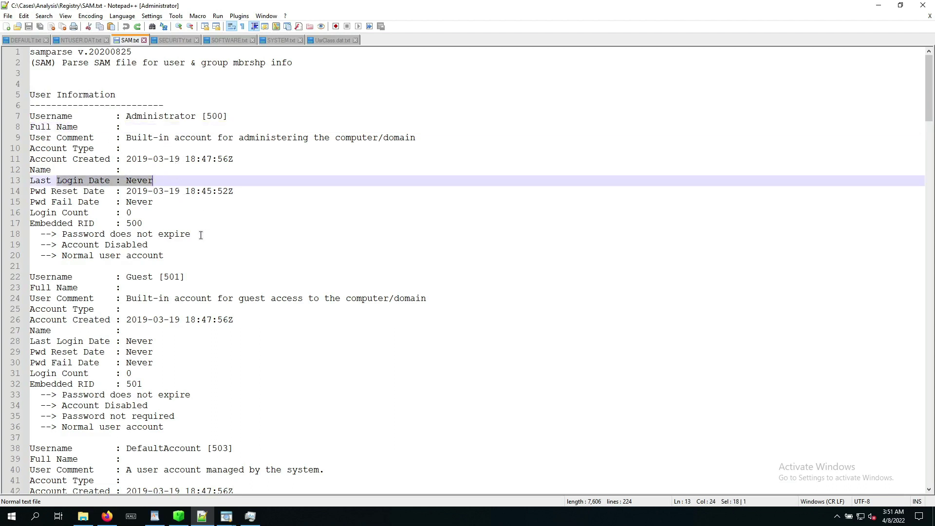
left_click_drag(163, 244, 63, 245)
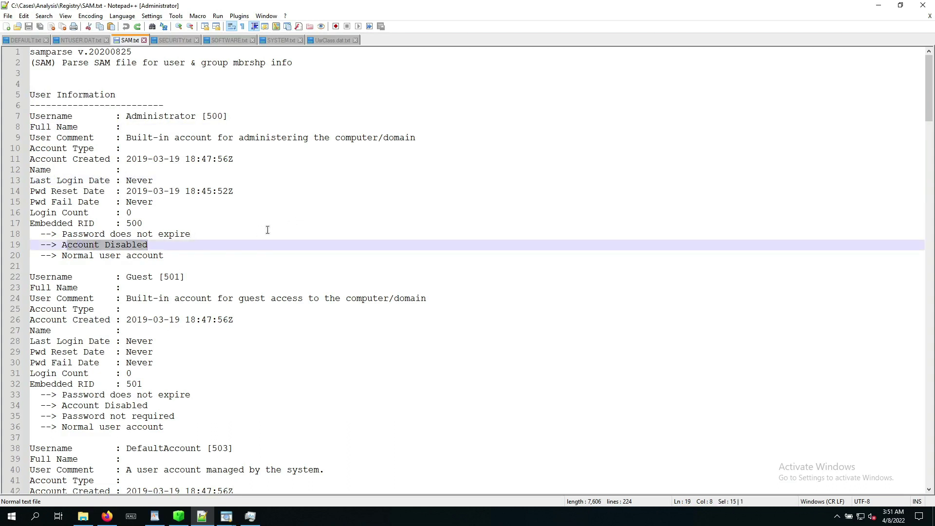
left_click(221, 235)
left_click_drag(220, 235, 132, 234)
double_click(189, 255)
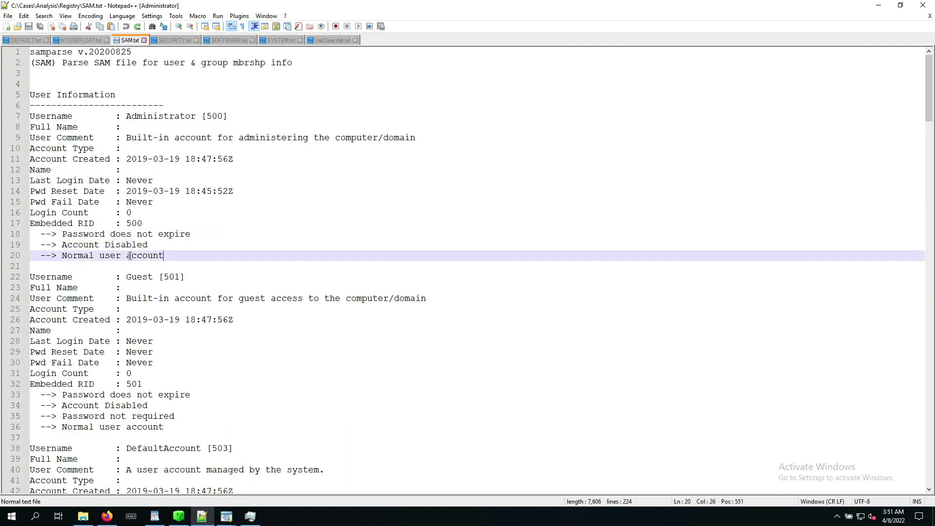
left_click(228, 246)
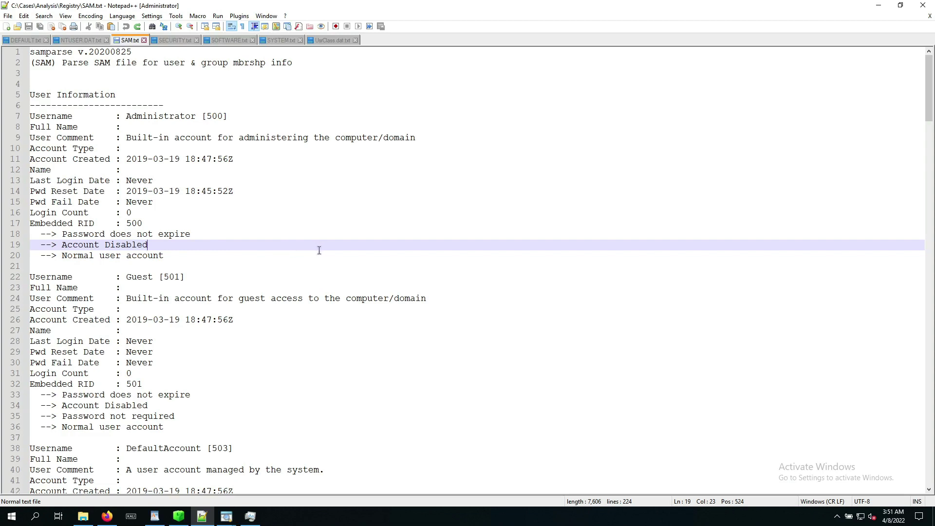
Scroll to the IEUser entry and highlight its last login date, login count of 18 and RID 1000
scroll(319, 251, "down", 2)
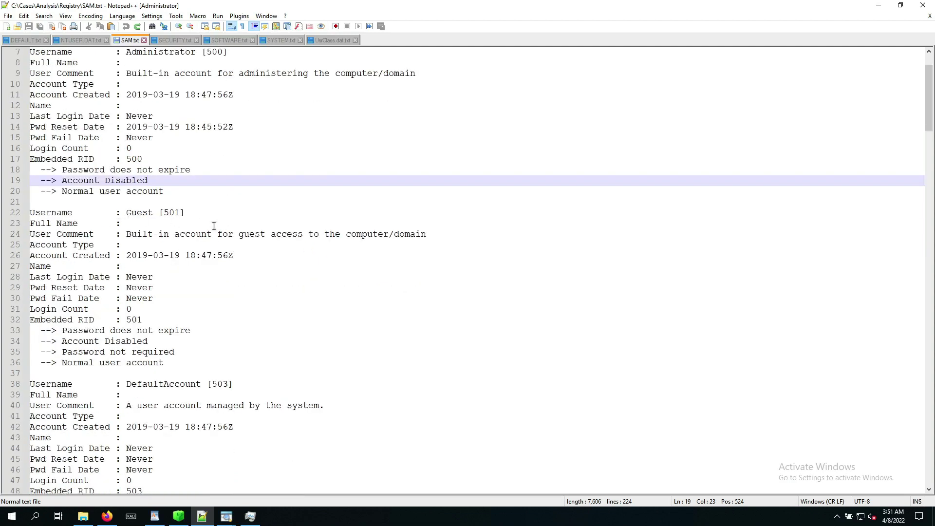
scroll(214, 226, "down", 2)
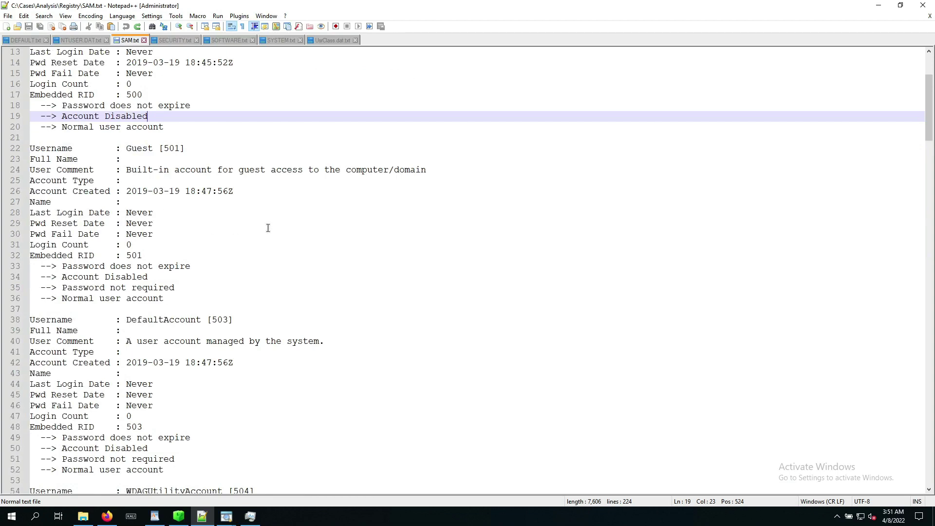
scroll(263, 226, "down", 2)
scroll(180, 261, "down", 2)
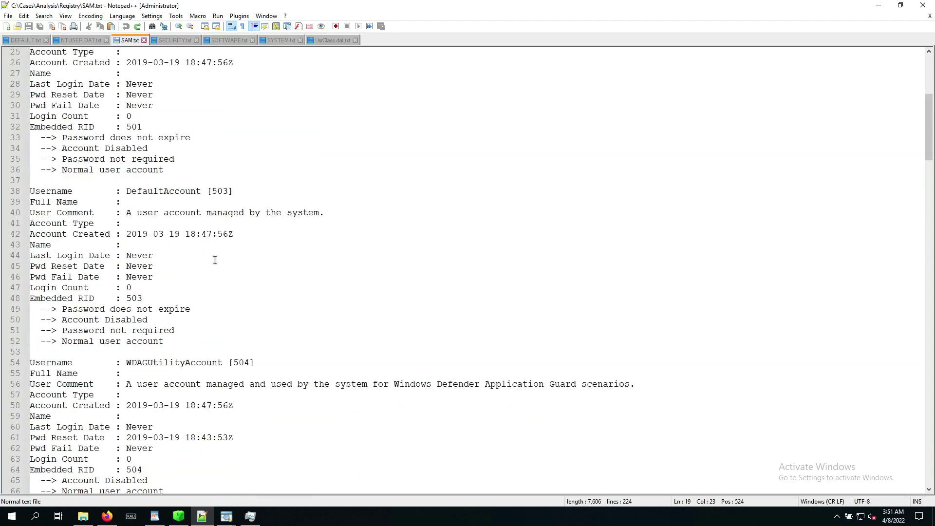
scroll(215, 260, "down", 3)
scroll(208, 255, "down", 1)
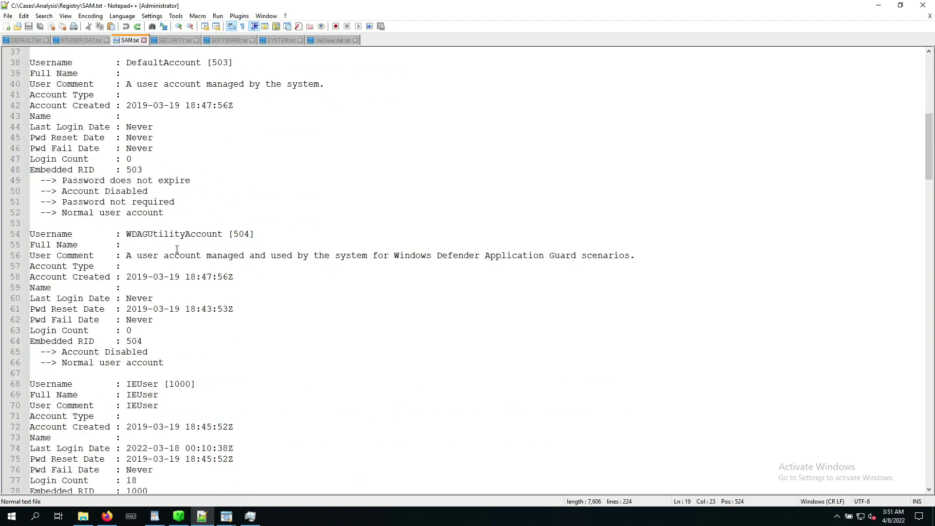
scroll(214, 257, "down", 2)
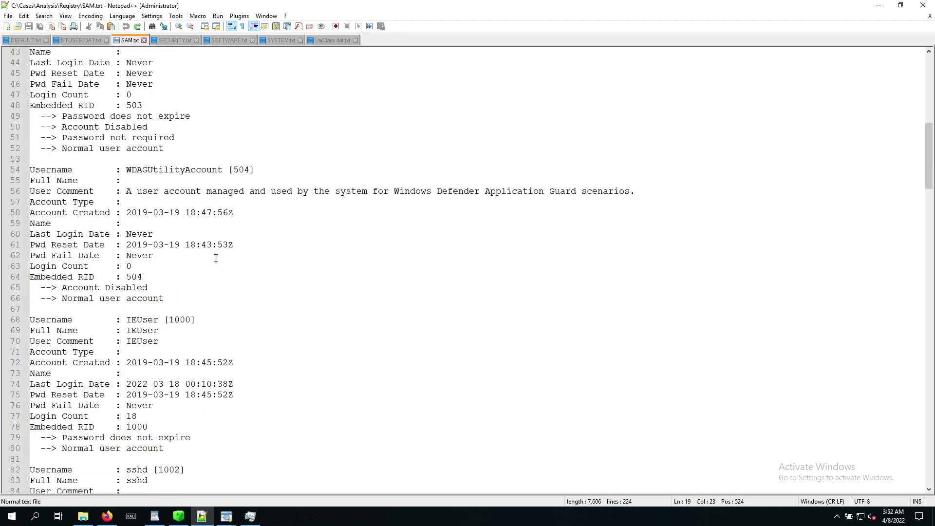
scroll(216, 258, "down", 3)
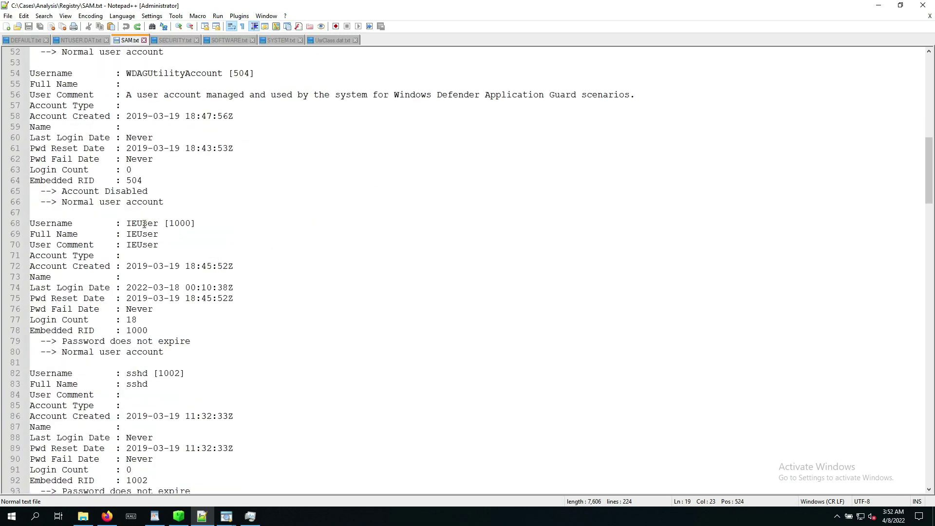
left_click(144, 224)
scroll(242, 233, "down", 1)
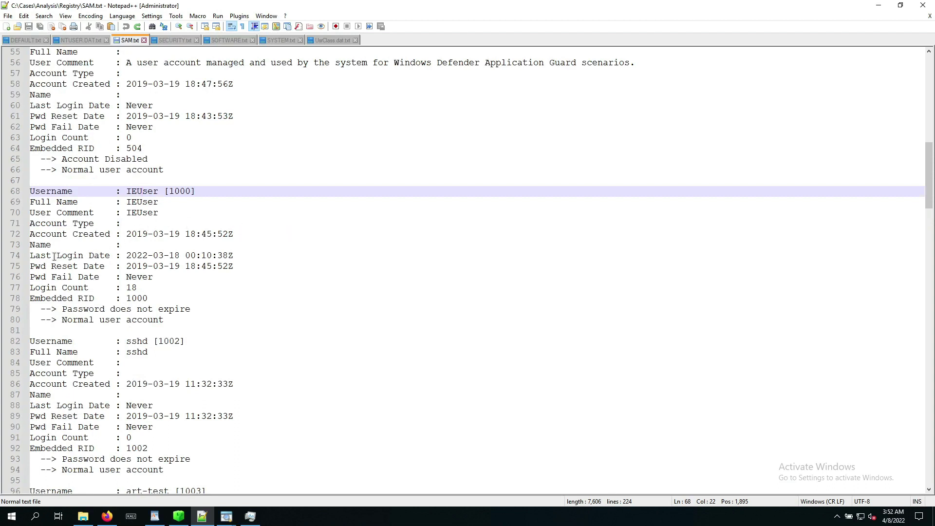
left_click_drag(35, 256, 238, 259)
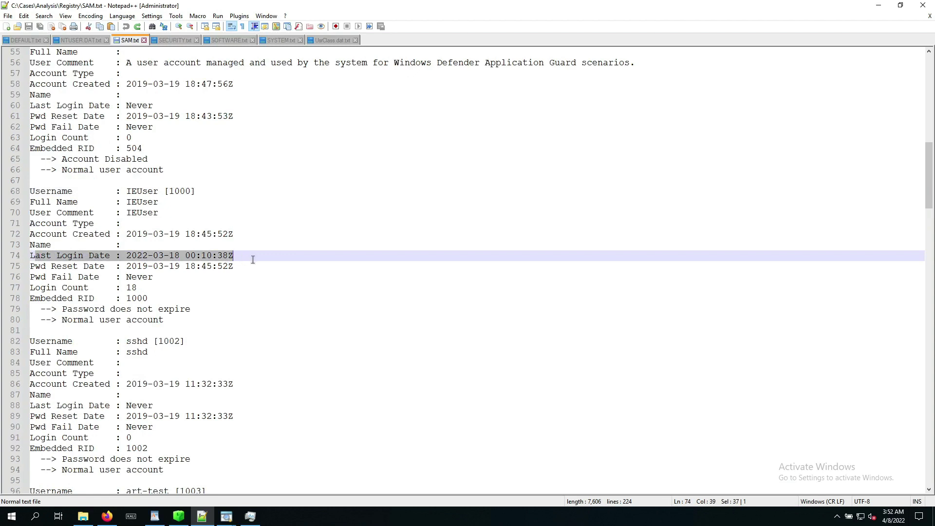
left_click(219, 289)
left_click(69, 288, "shift")
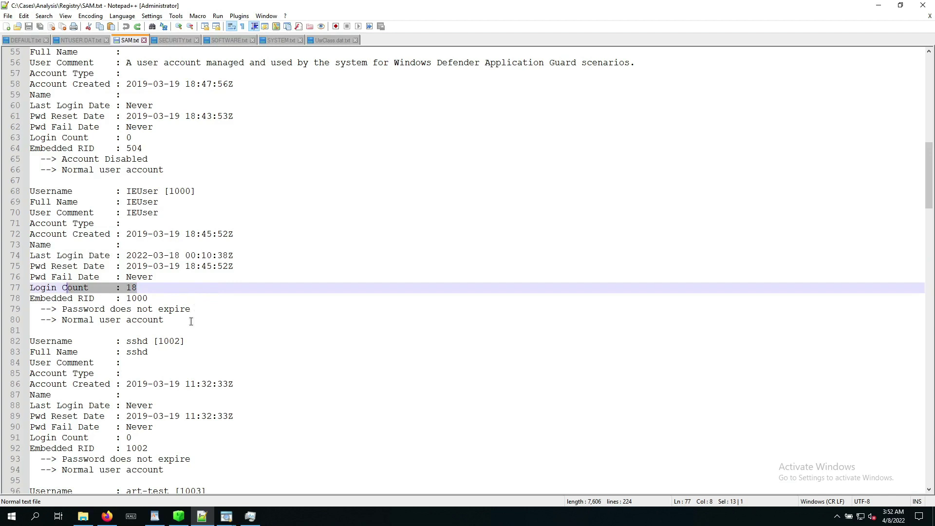
left_click(62, 299)
double_click(96, 299)
left_click(174, 299)
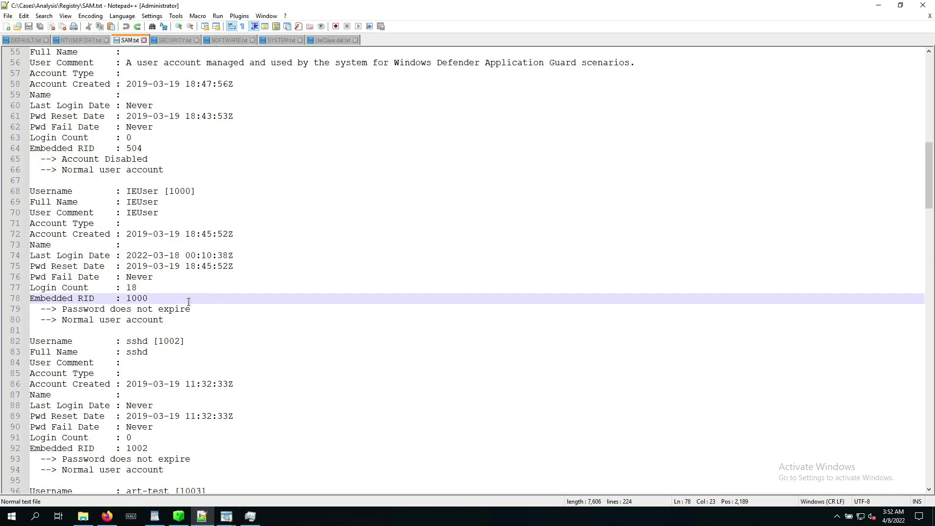
Select the whole IEUser account entry, lines 68 to 80, for copying into the notes
left_click(172, 321)
left_click_drag(172, 321, 33, 192)
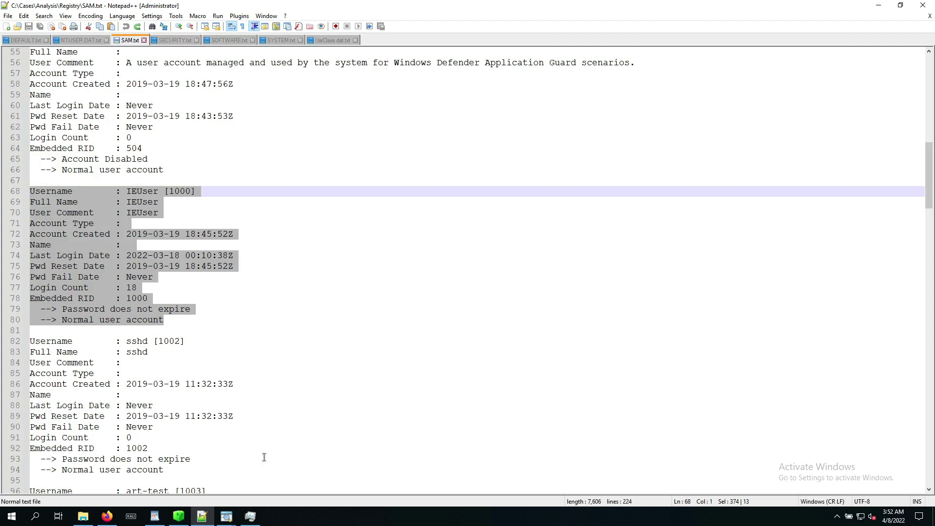
mouse_move(242, 515)
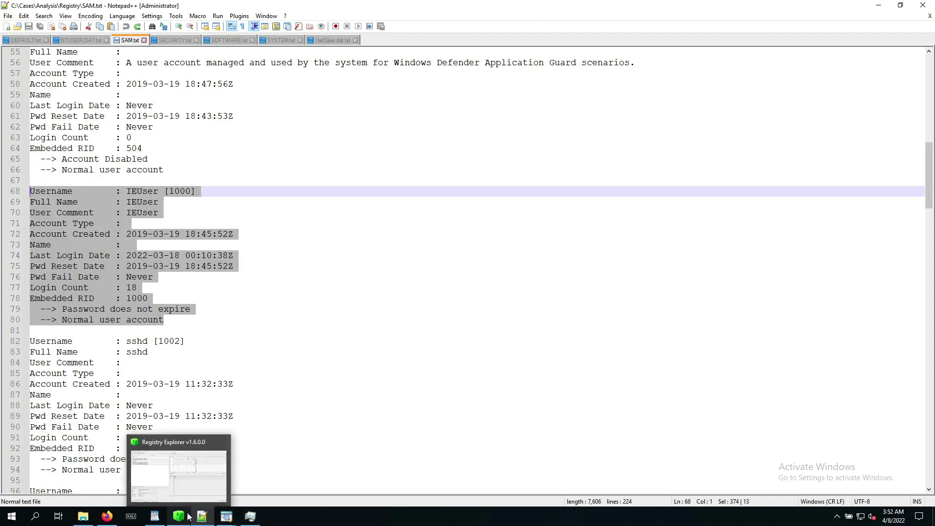
Paste IEUser's account details on a new line under the active-accounts question
left_click(154, 516)
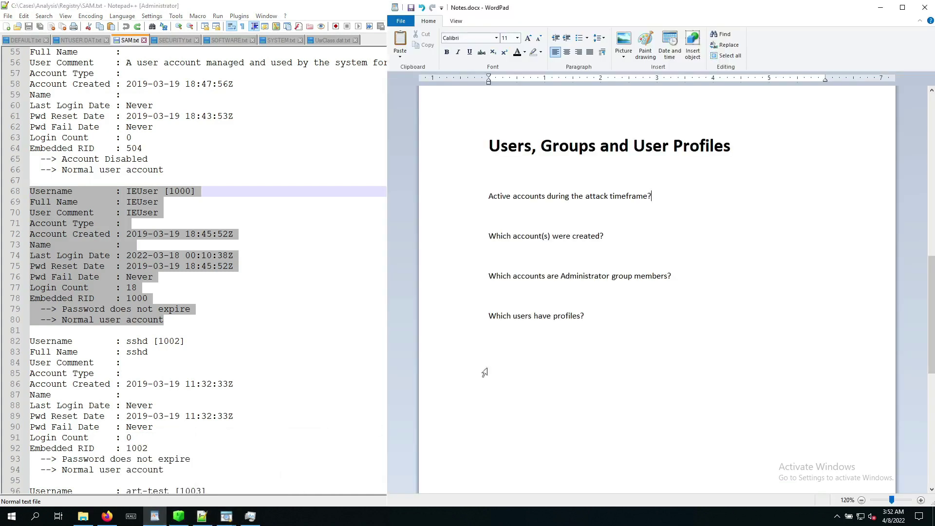
left_click(546, 197)
left_click(669, 197)
key("Return")
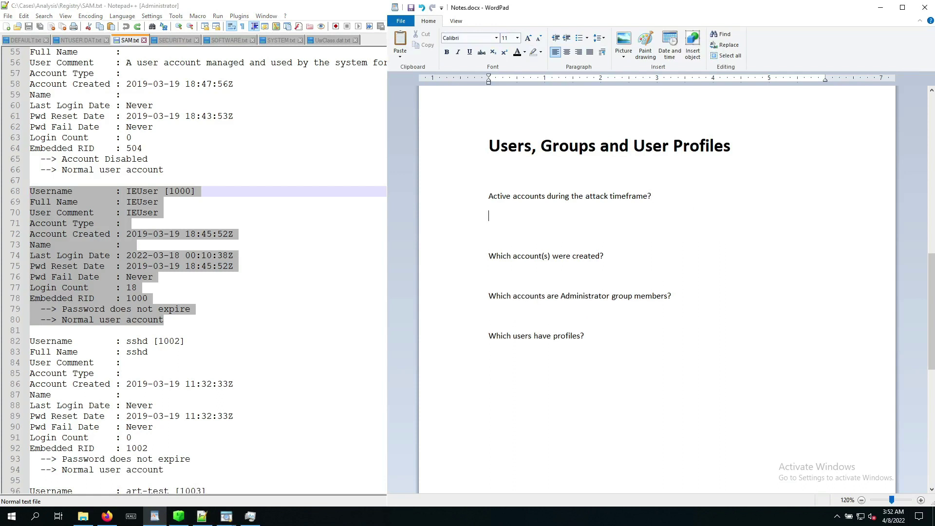
key("ctrl+v")
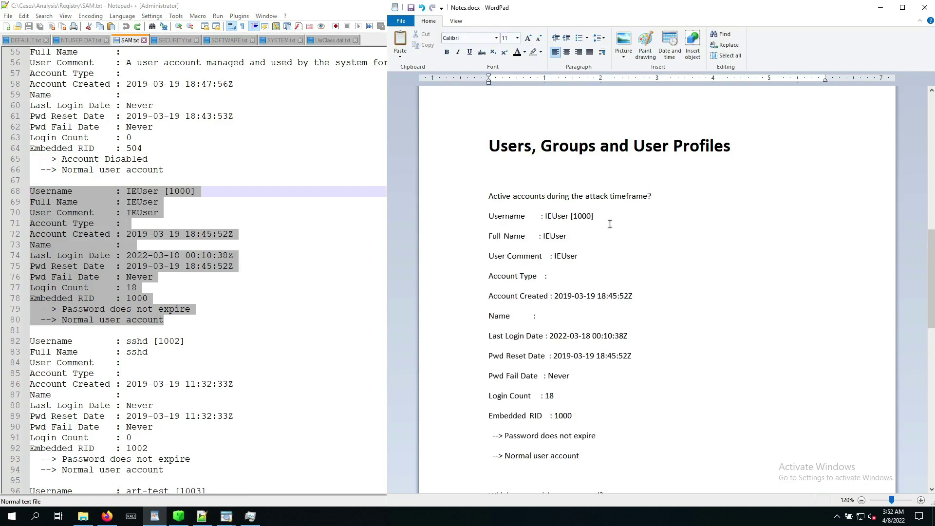
Remove the blank lines between the pasted IEUser fields
left_click(610, 218)
key("Delete")
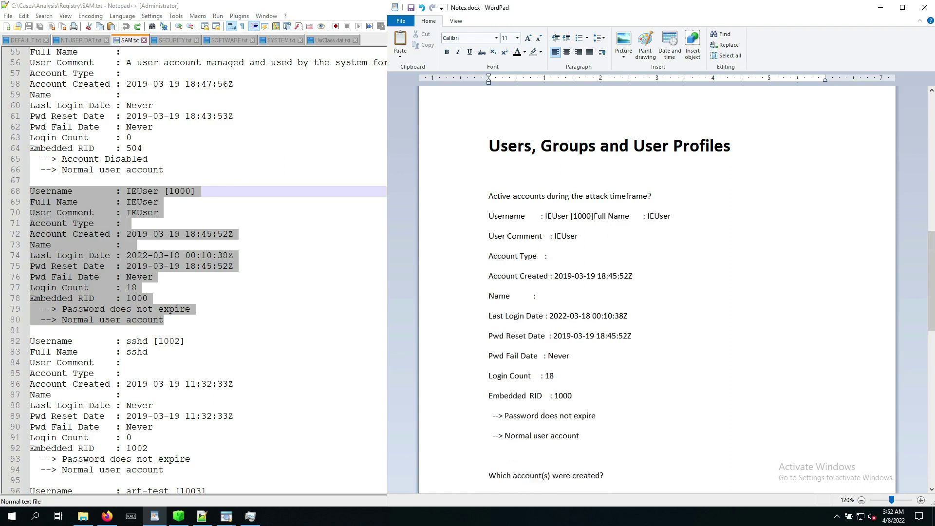
key("shift+Return")
key("BackSpace")
key("shift+Return")
key("Down")
key("BackSpace")
key("shift+Return")
key("Down")
key("BackSpace")
key("shift+Return")
key("Down")
key("BackSpace")
key("shift+Return")
key("Down")
key("BackSpace")
key("shift+Return")
key("Down")
key("BackSpace")
key("shift+Return")
key("Down")
key("BackSpace")
key("shift+Return")
key("Down")
key("BackSpace")
key("shift+Return")
key("Down")
key("BackSpace")
key("shift+Return")
key("Down")
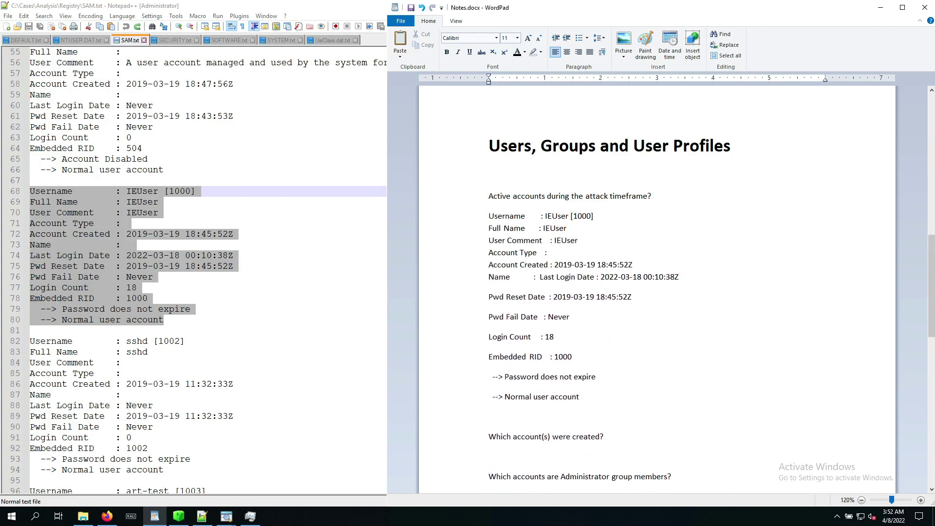
key("BackSpace")
key("shift+Return")
key("Down")
key("BackSpace")
key("shift+Return")
Make IEUser's Username line bold
left_click(478, 218)
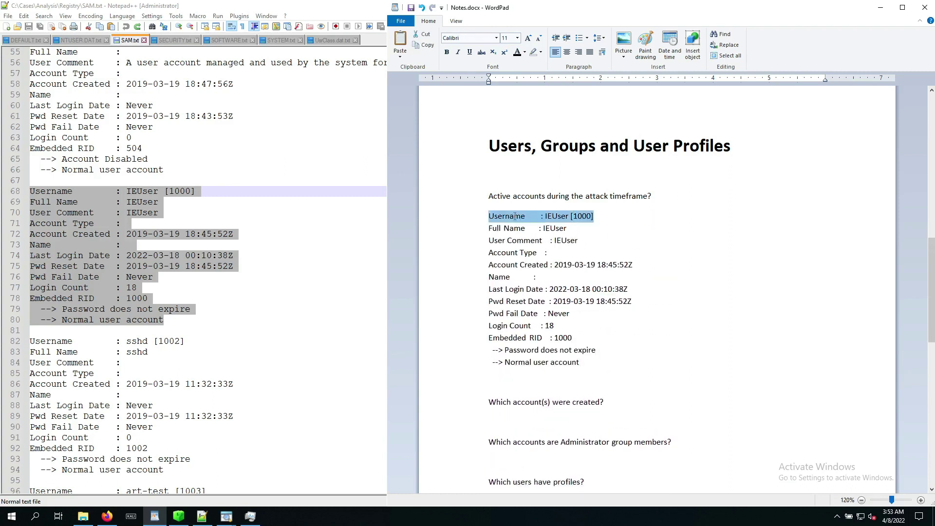
left_click(447, 52)
left_click(597, 251)
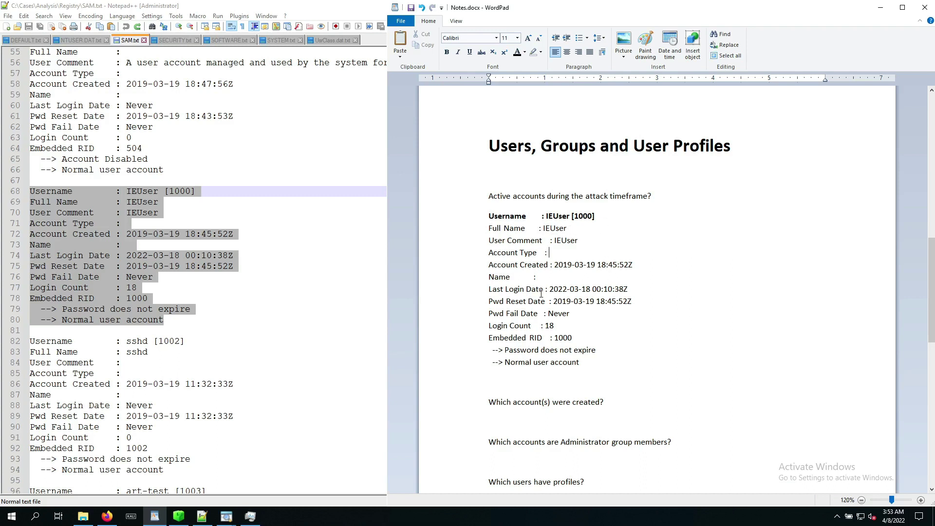
Review IEUser's last login timestamp and locate the created-accounts question
left_click_drag(522, 290, 638, 290)
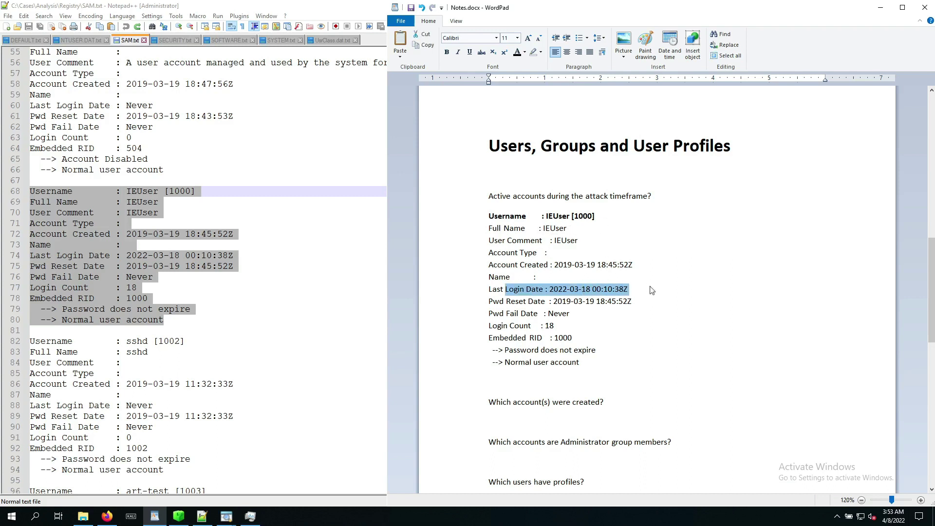
left_click(636, 289)
left_click_drag(632, 290, 550, 289)
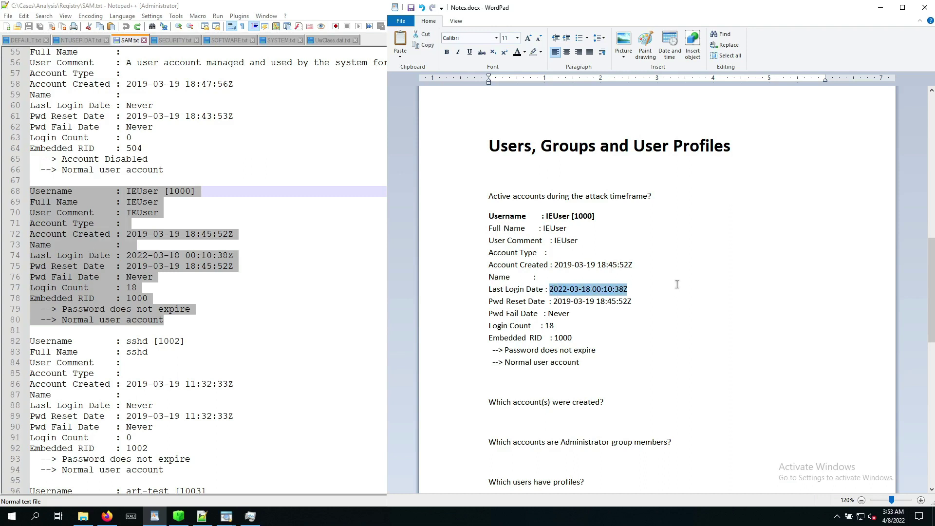
left_click(647, 289)
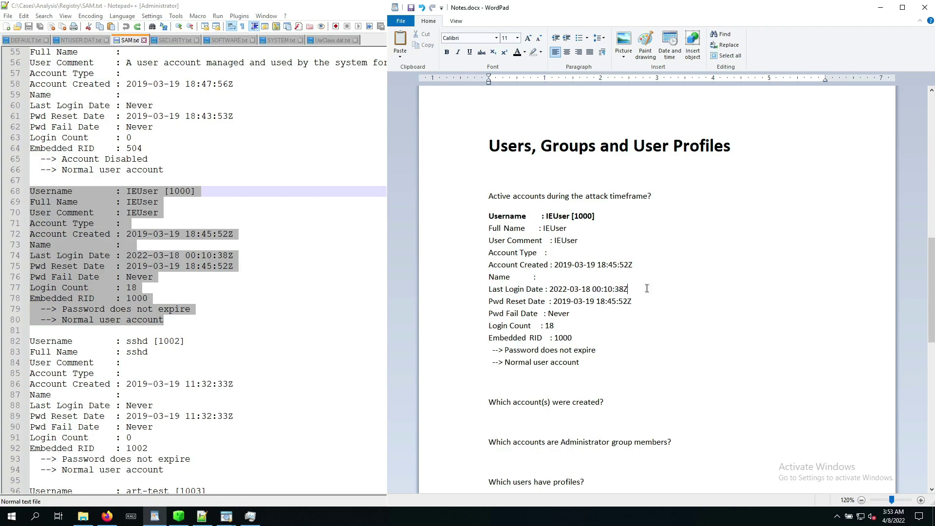
scroll(647, 288, "down", 2)
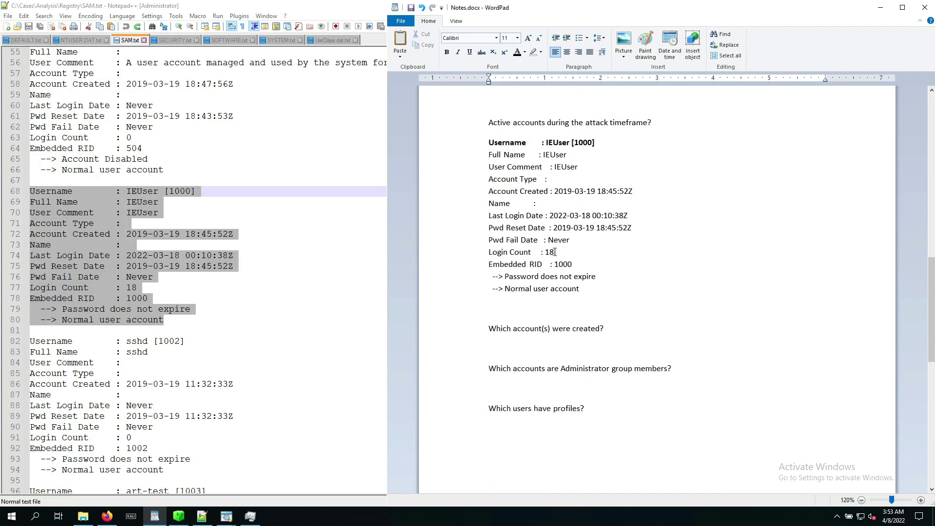
left_click_drag(489, 330, 604, 336)
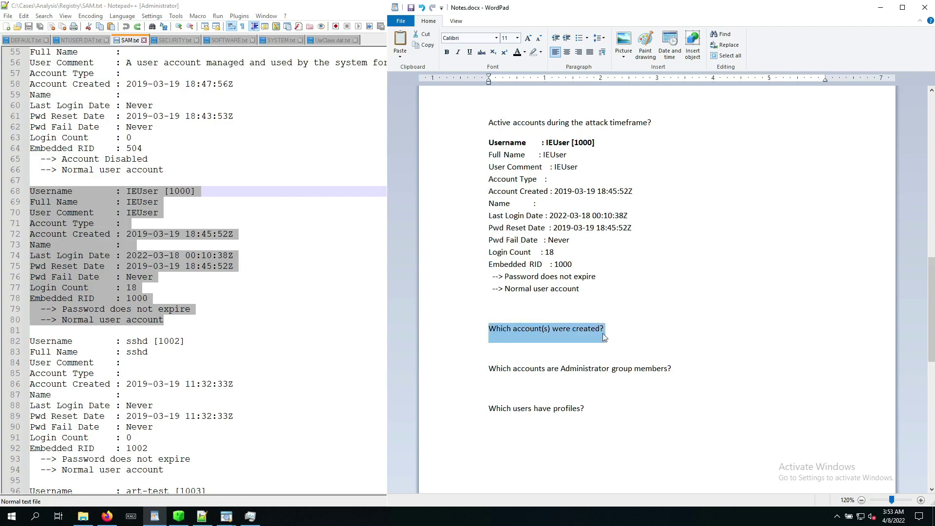
key("alt+Tab")
left_click(263, 277)
scroll(263, 272, "down", 2)
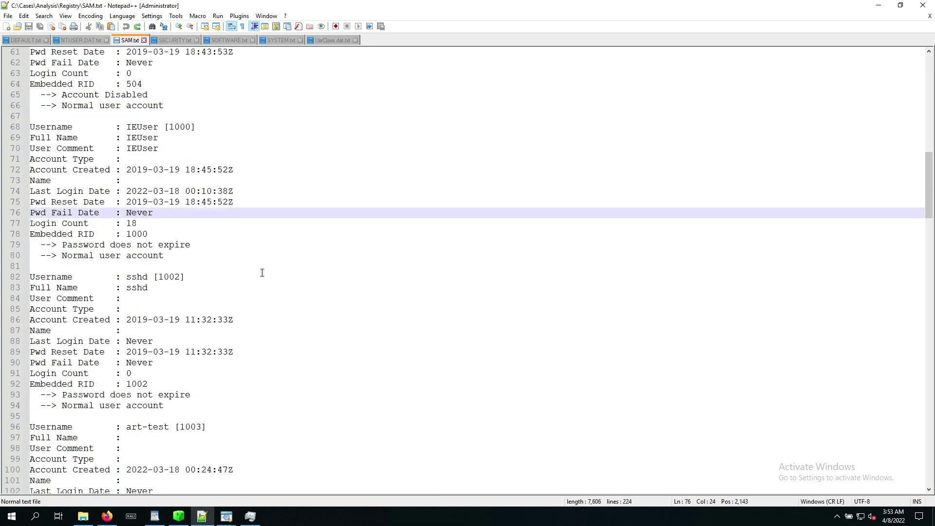
scroll(252, 271, "down", 2)
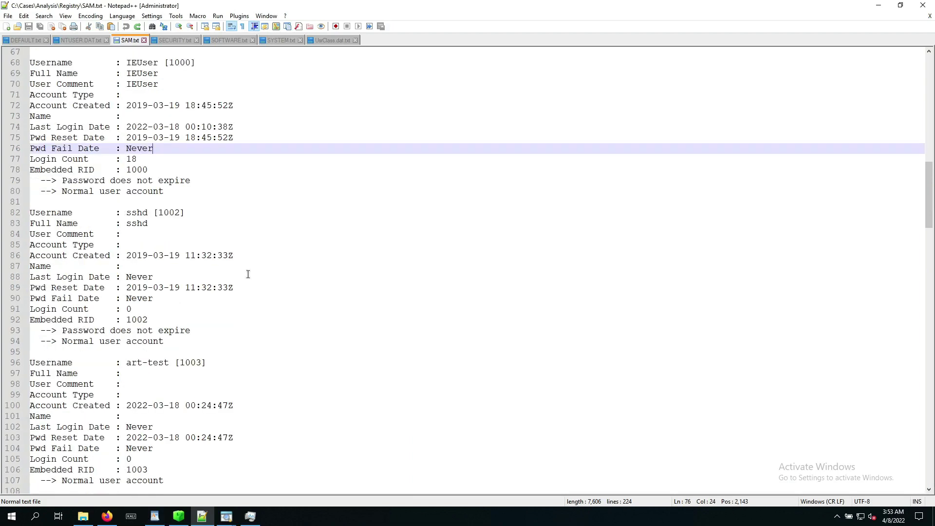
scroll(248, 274, "down", 2)
left_click_drag(126, 299, 170, 300)
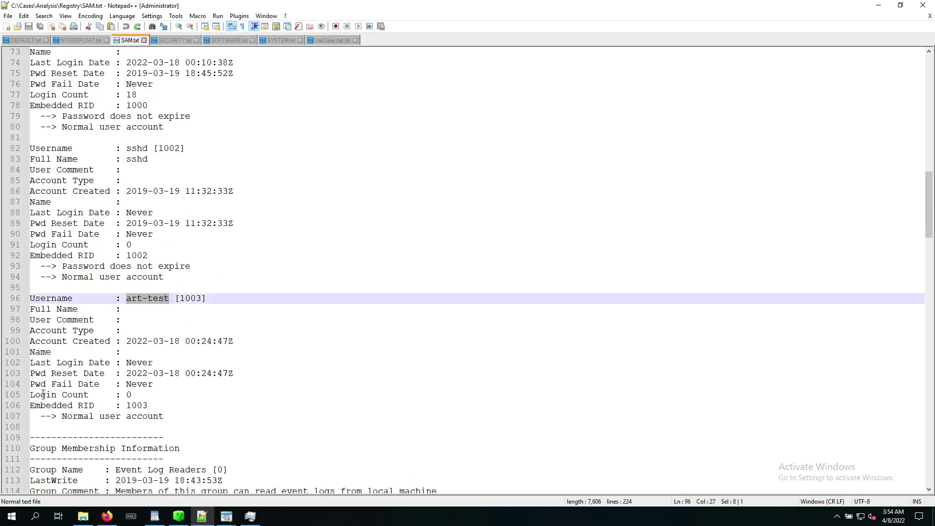
left_click_drag(44, 394, 139, 396)
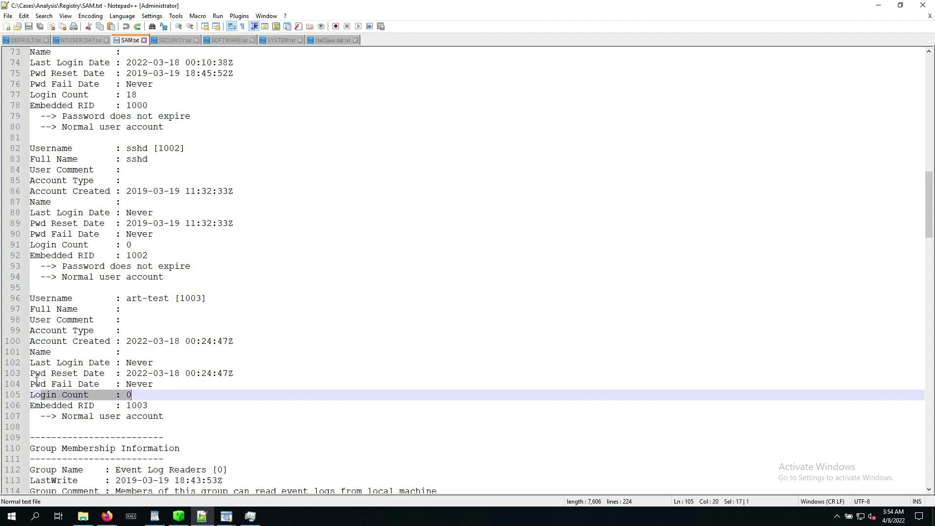
left_click(41, 342)
left_click_drag(151, 342, 30, 342)
key("ctrl+c")
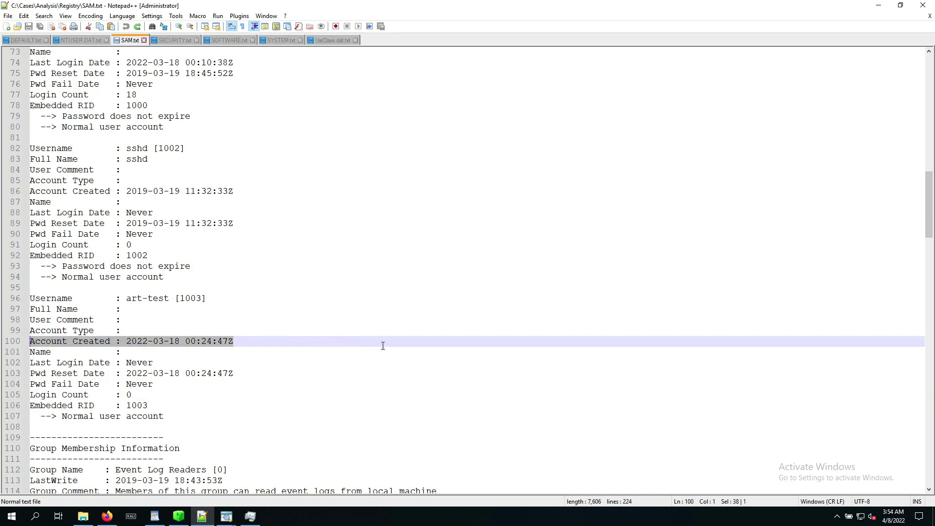
Paste art-test's creation date under the created-accounts question
key("alt+Tab")
left_click(602, 346)
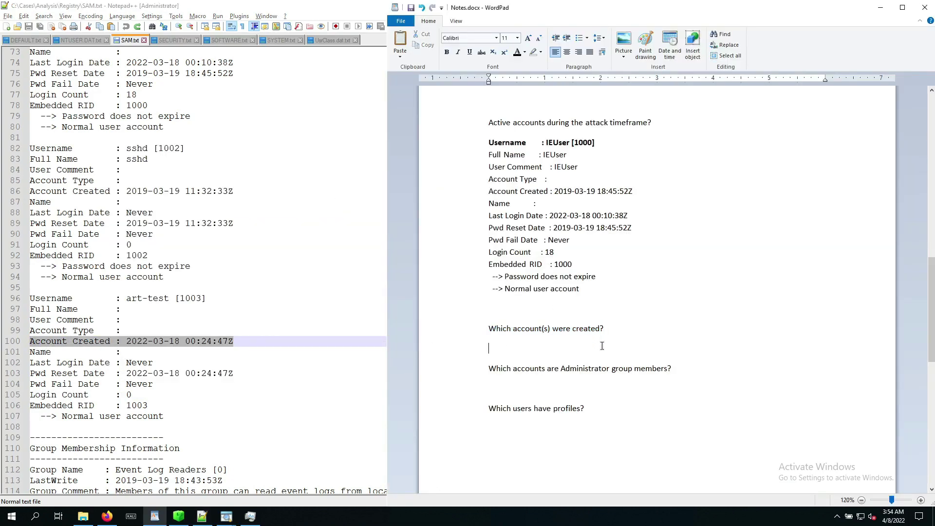
key("ctrl+v")
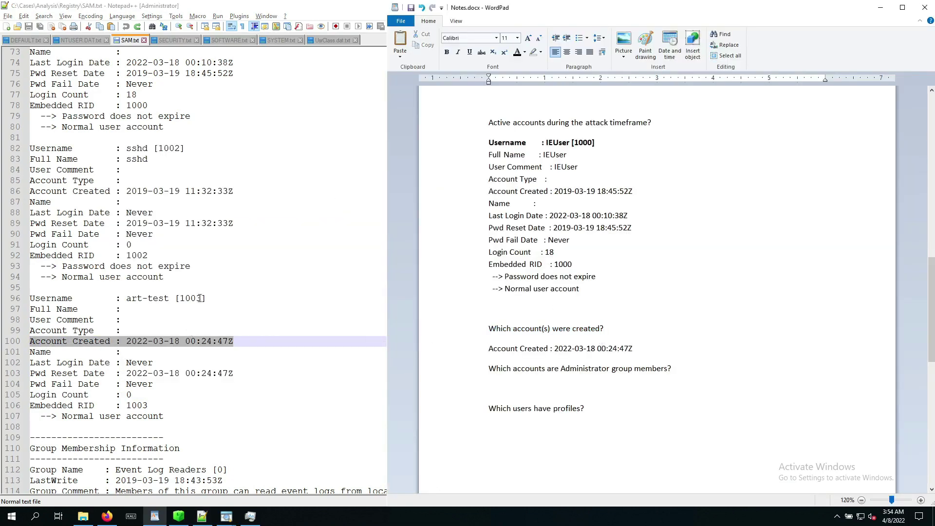
Copy art-test [1003]'s Username line and paste it above the creation date
left_click(207, 298)
left_click_drag(206, 298, 34, 298)
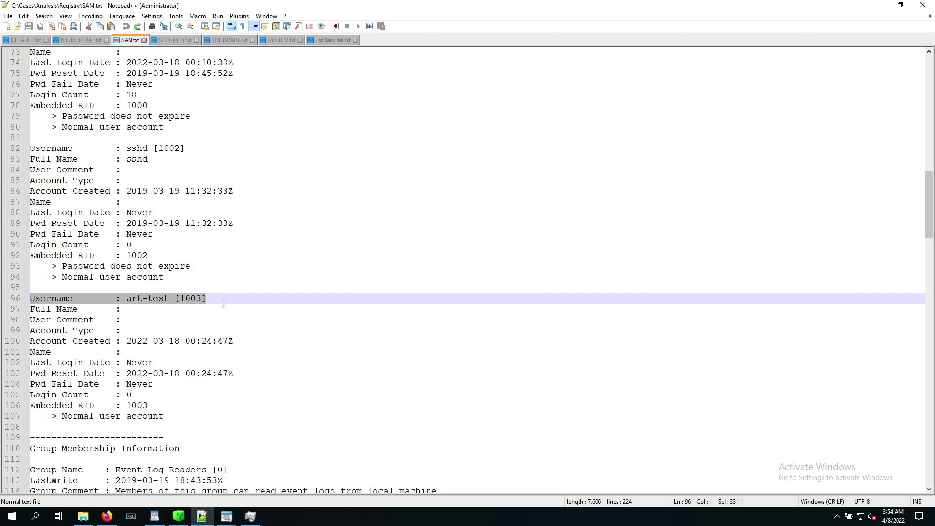
key("alt+Tab")
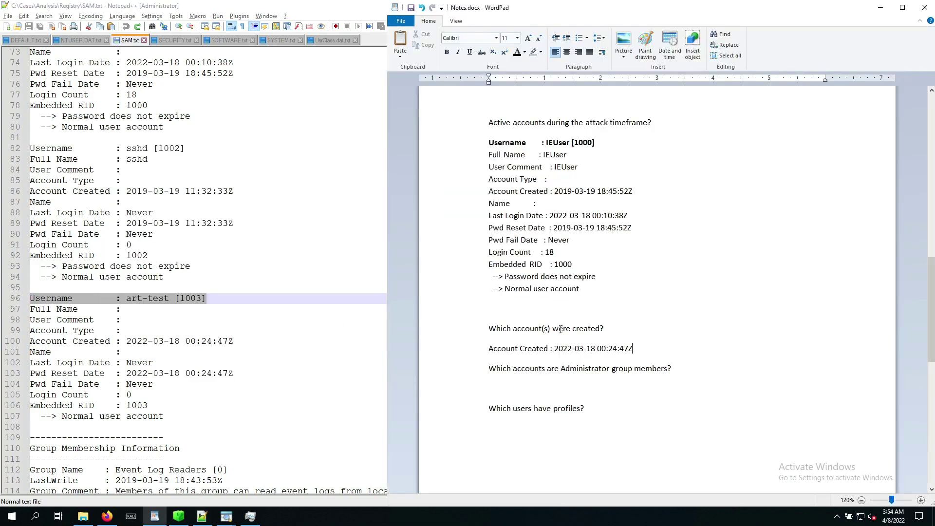
type("Username        : art-test [1003]")
key("Return")
Bold the art-test Username line and add a blank line after its details
left_click_drag(599, 348, 486, 351)
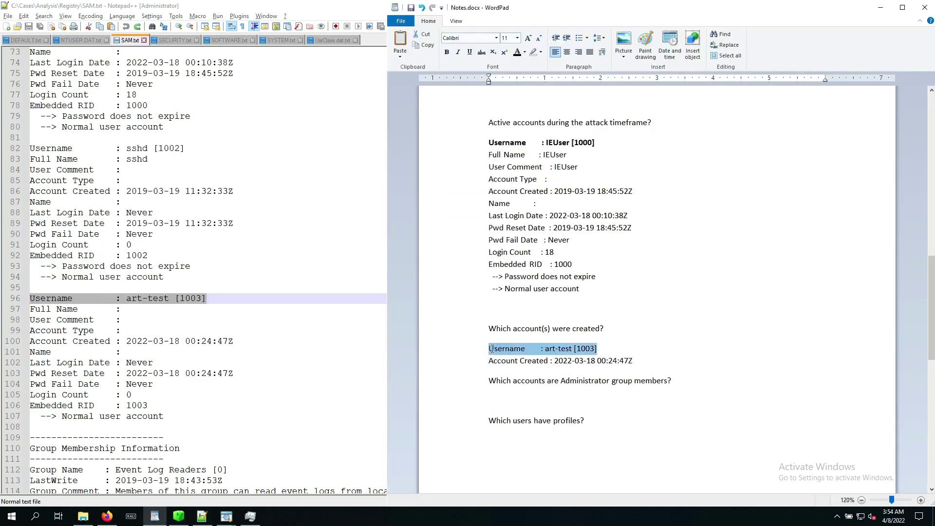
left_click(446, 53)
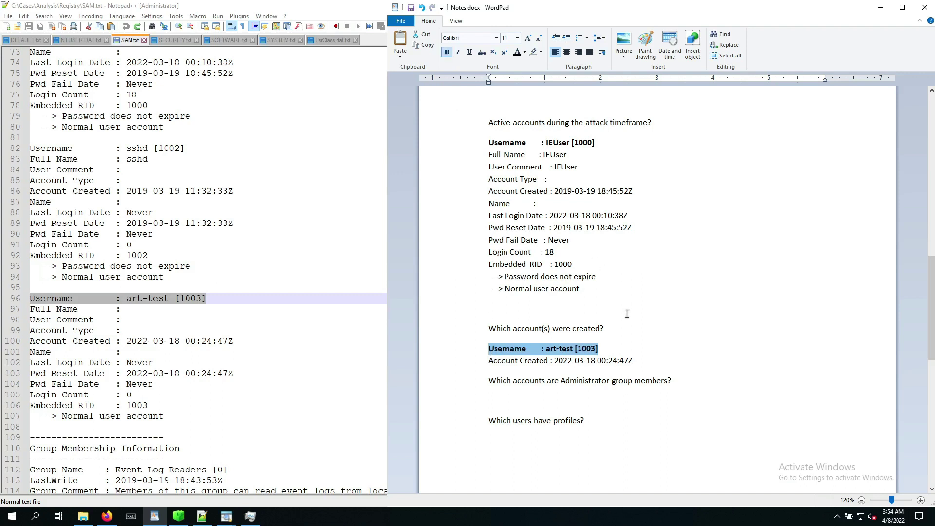
left_click(650, 360)
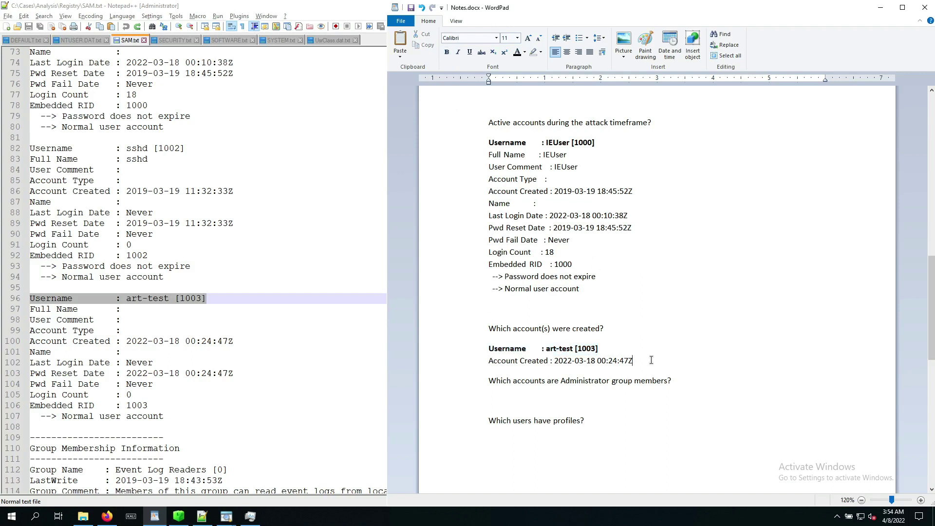
key("Return")
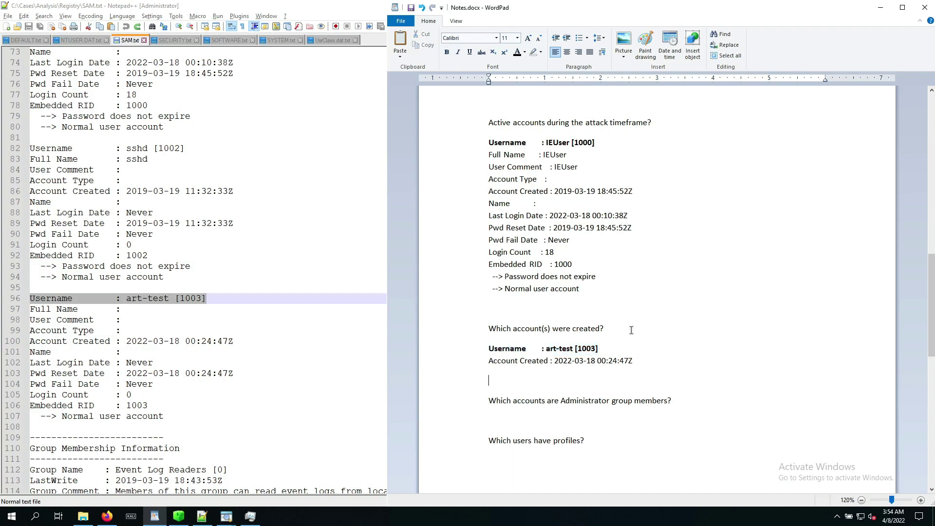
scroll(585, 326, "down", 2)
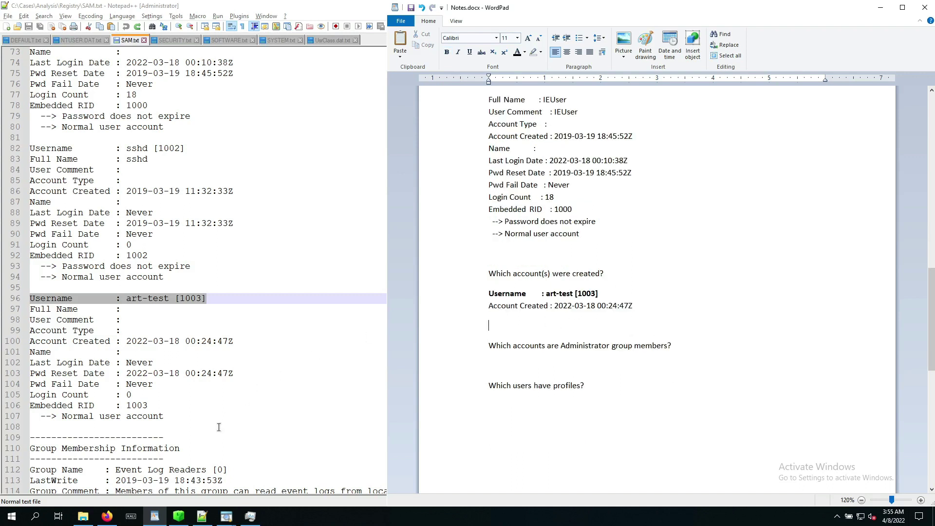
Check the Administrators group members in Registry Explorer (SIDs ending 500, 1000, 1003)
left_click(179, 520)
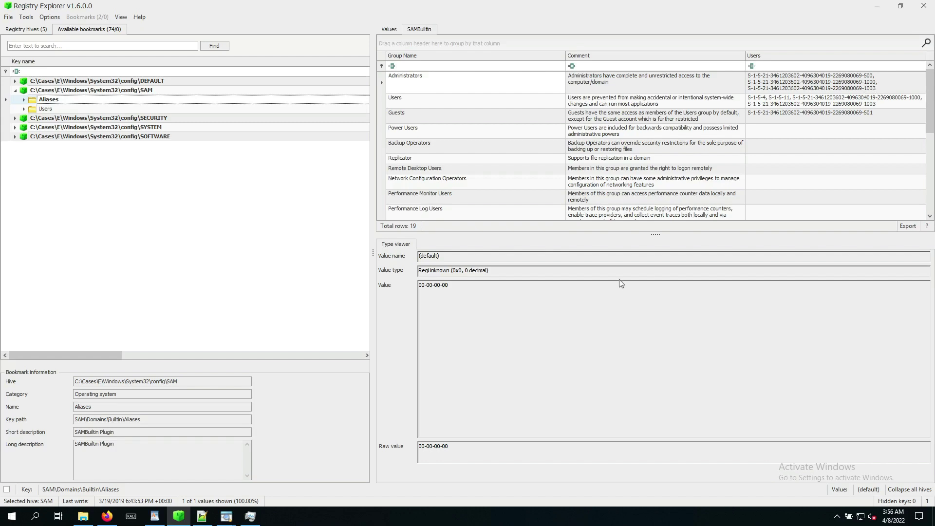
Paste bold IEUser [1000] under the Administrator group members question
key("alt+Tab")
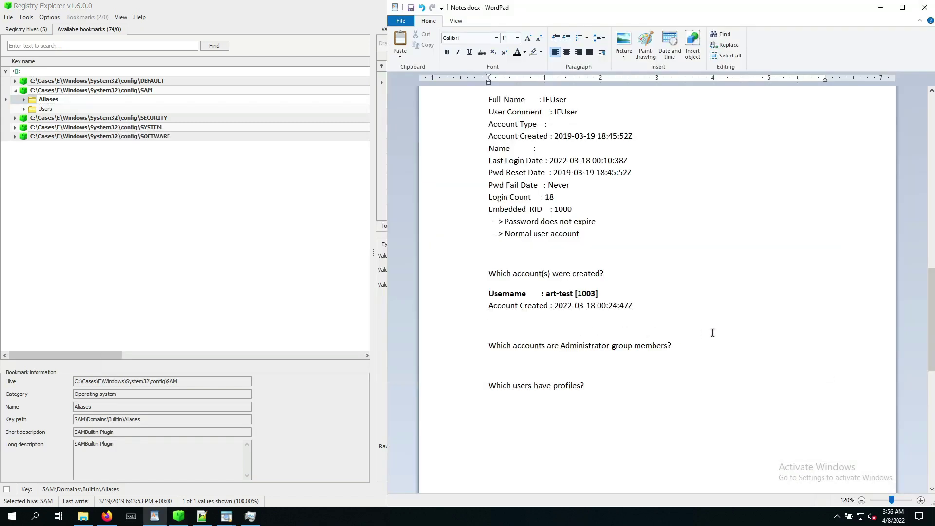
scroll(599, 178, "up", 1)
scroll(599, 178, "up", 1)
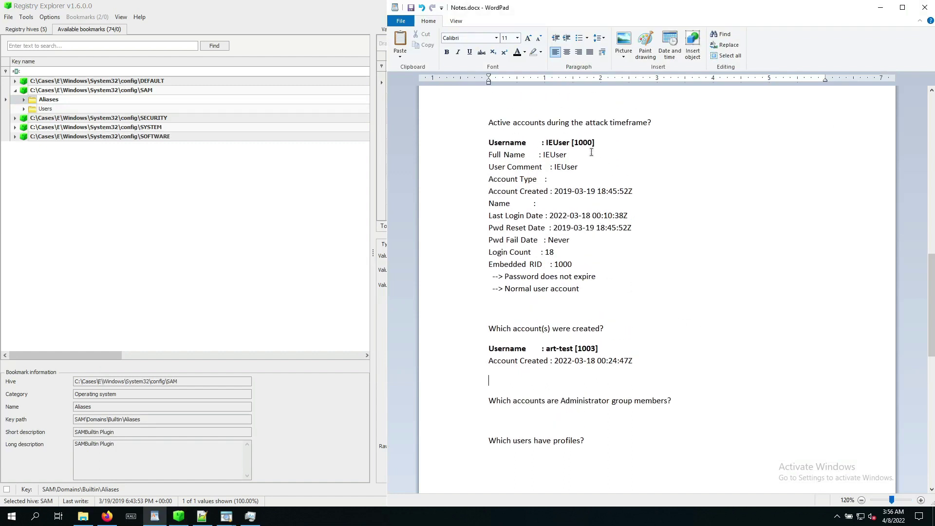
left_click_drag(595, 142, 546, 143)
key("ctrl+c")
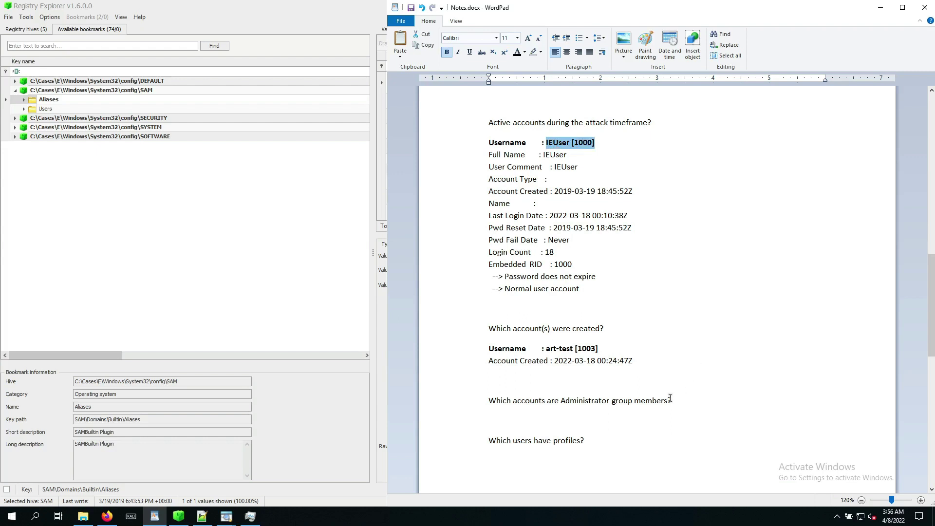
left_click(609, 416)
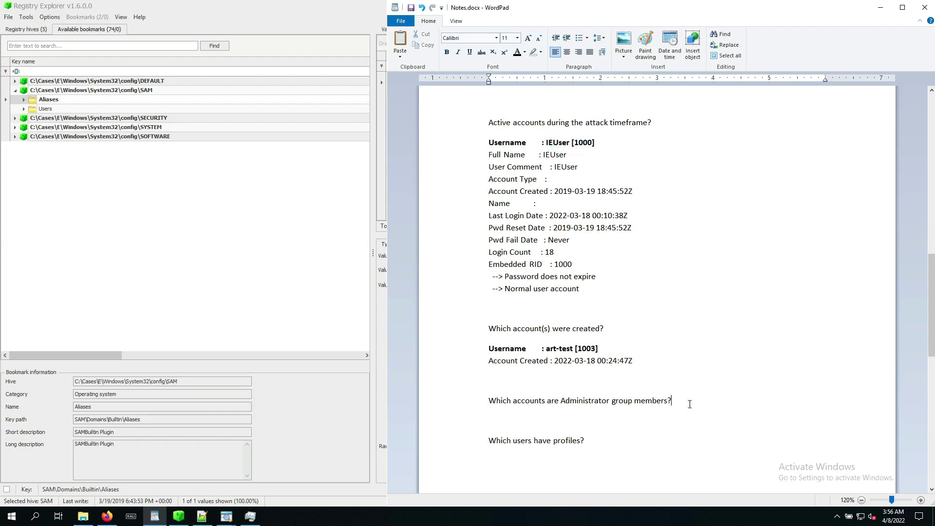
key("ctrl+v")
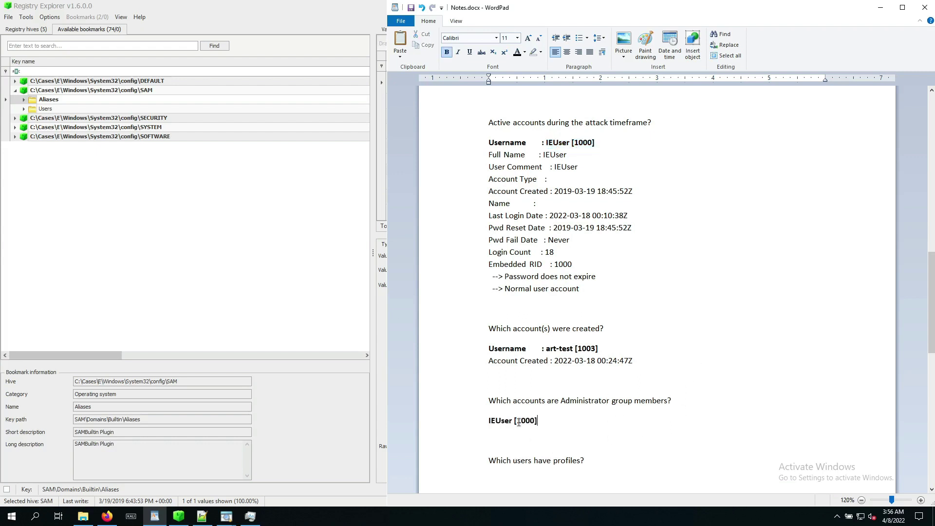
Copy art-test [1003] and paste it on a new line below IEUser [1000]
left_click_drag(516, 427, 539, 432)
left_click(554, 430)
left_click_drag(610, 348, 556, 354)
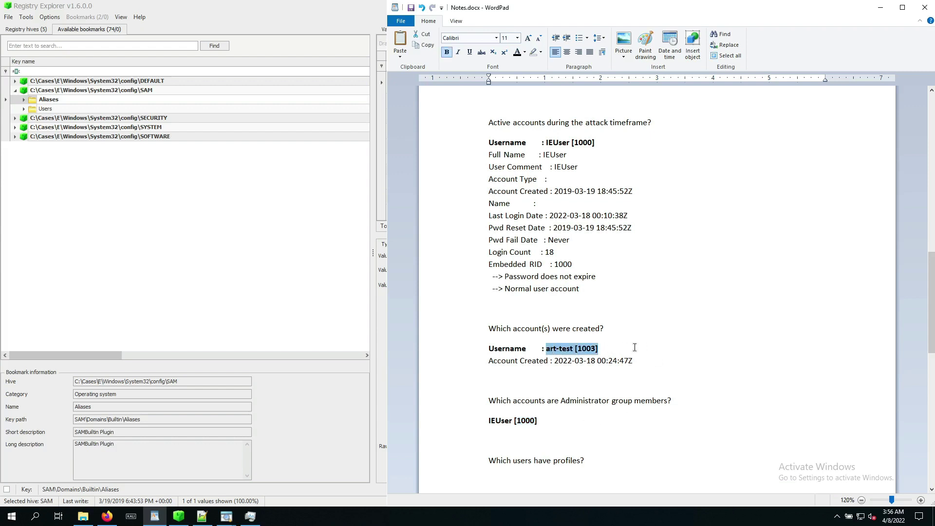
key("ctrl+c")
left_click(556, 423)
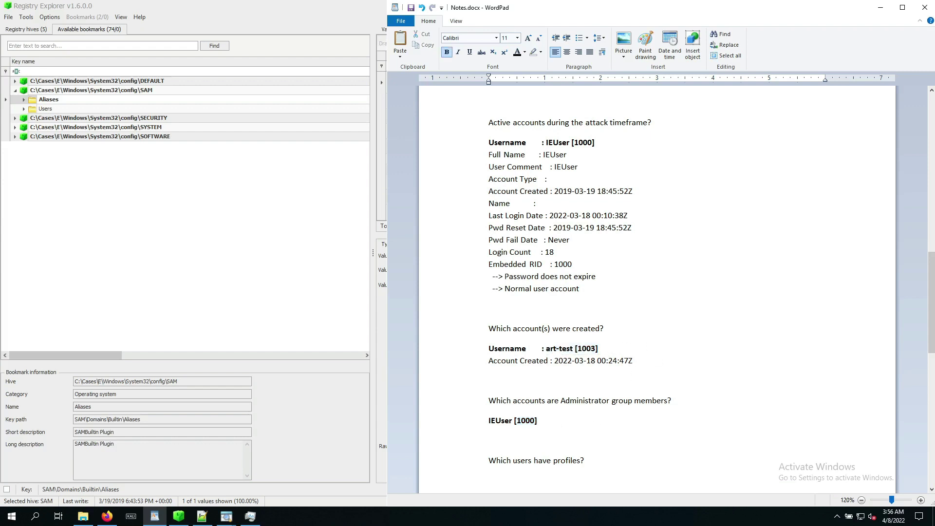
key("Return")
key("ctrl+v")
Tighten the spacing so art-test [1003] sits directly beneath IEUser [1000]
left_click(539, 440)
key("BackSpace")
key("shift+Return")
left_click(656, 378)
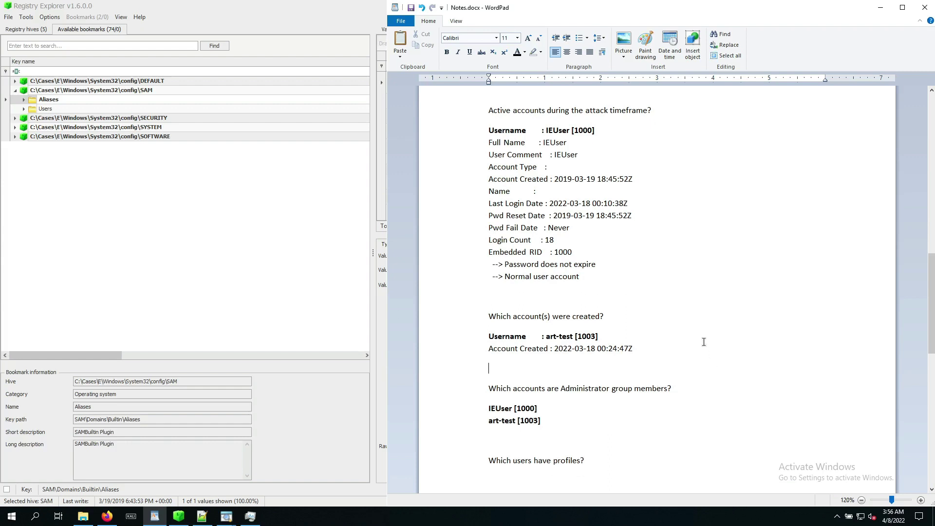
scroll(704, 342, "down", 3)
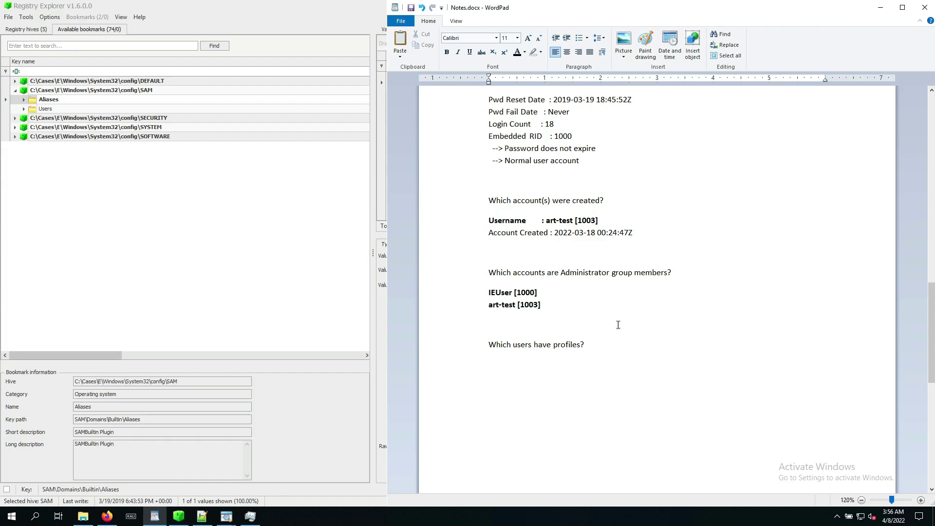
scroll(655, 319, "up", 1)
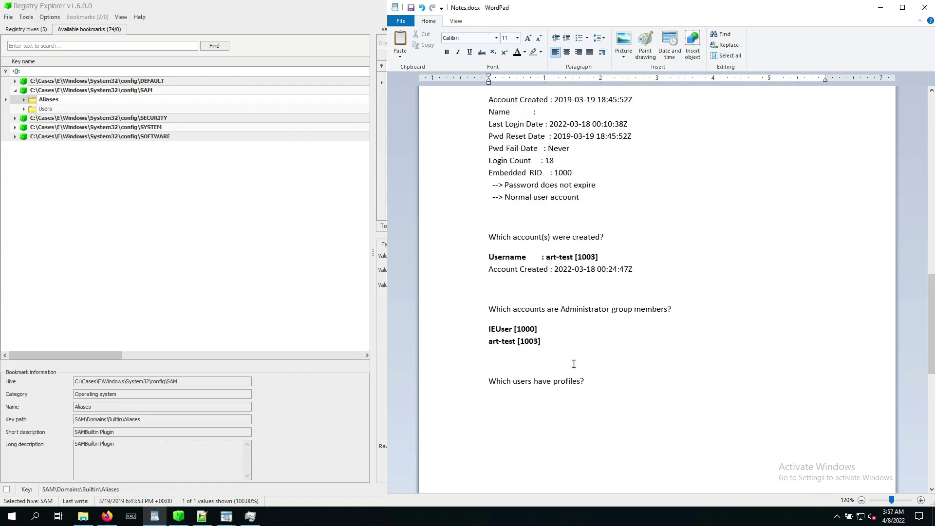
Place the caret after the 'Which users have profiles?' question
left_click(581, 363)
left_click(582, 383)
Search the Excel plugin list for 'profile' and select the profilelist plugin row 151
key("ctrl+Left")
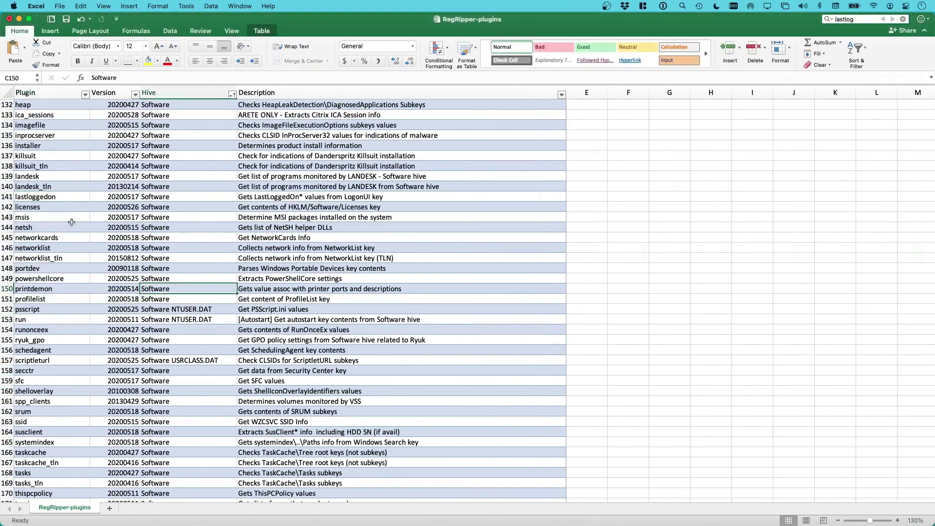
type("profile")
key("Return")
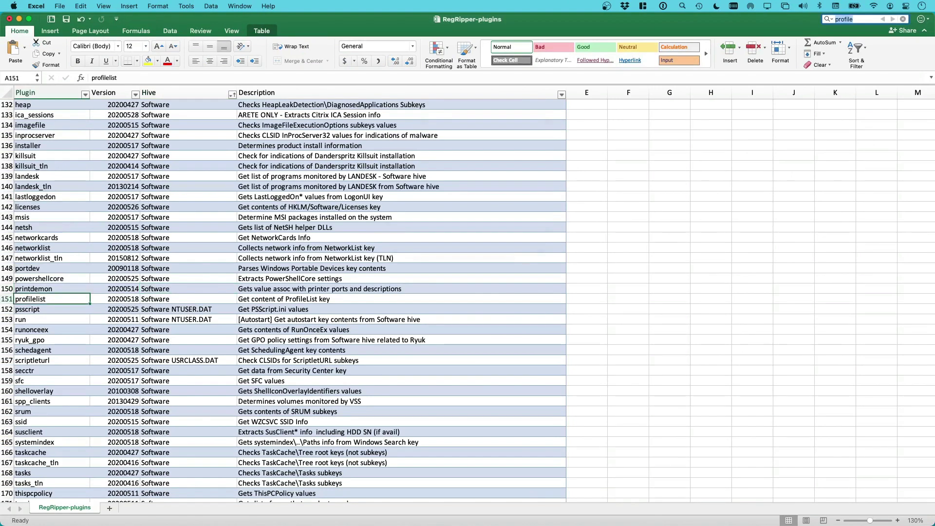
left_click(6, 300)
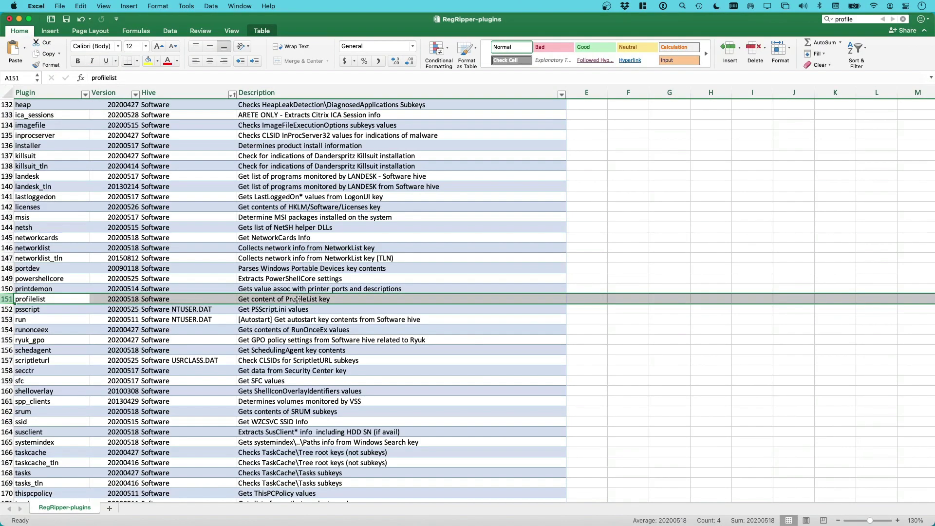
key("ctrl+Right")
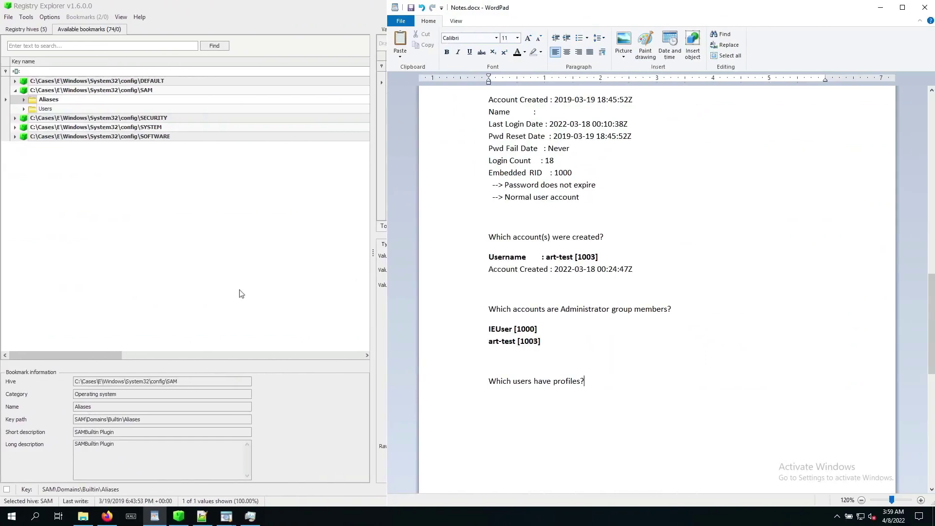
Search SOFTWARE.txt for 'profilelist' to show the profile paths, SIDs and LastWrite times
left_click(202, 516)
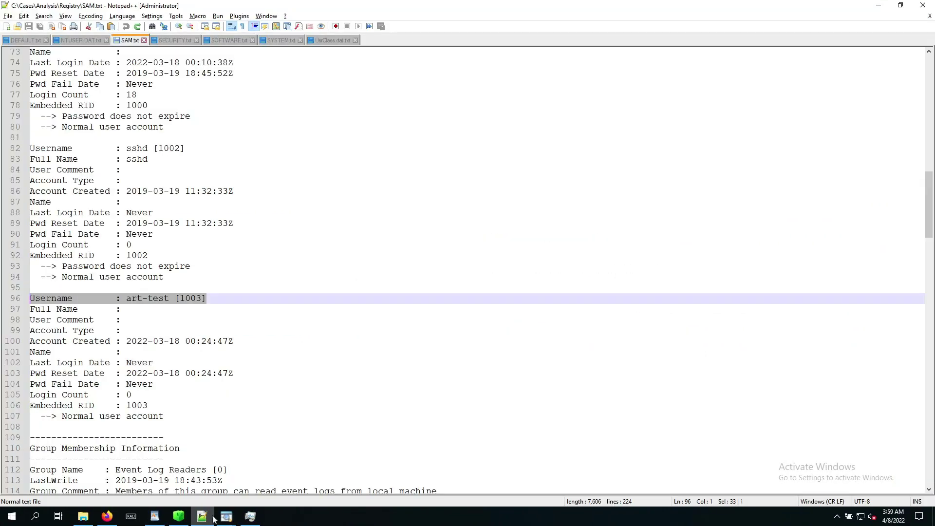
left_click(231, 41)
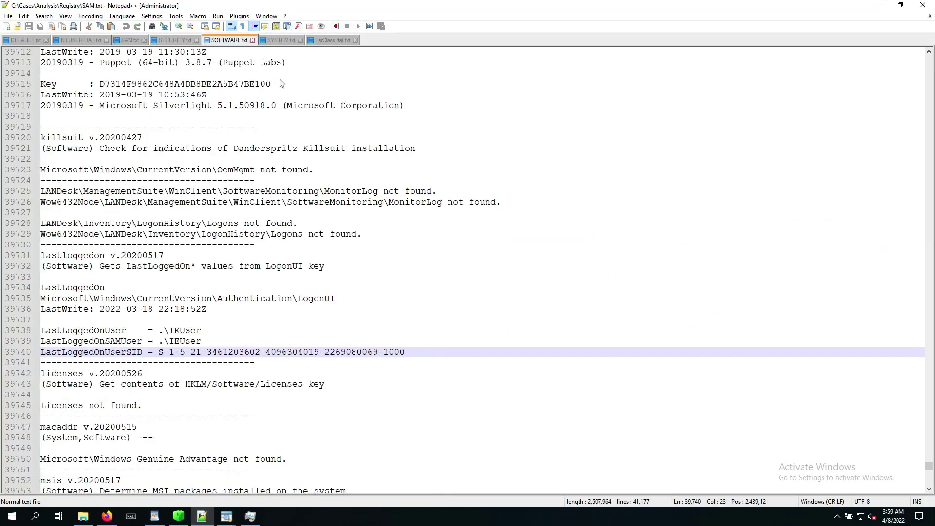
left_click(298, 89)
double_click(297, 89)
key("ctrl+f")
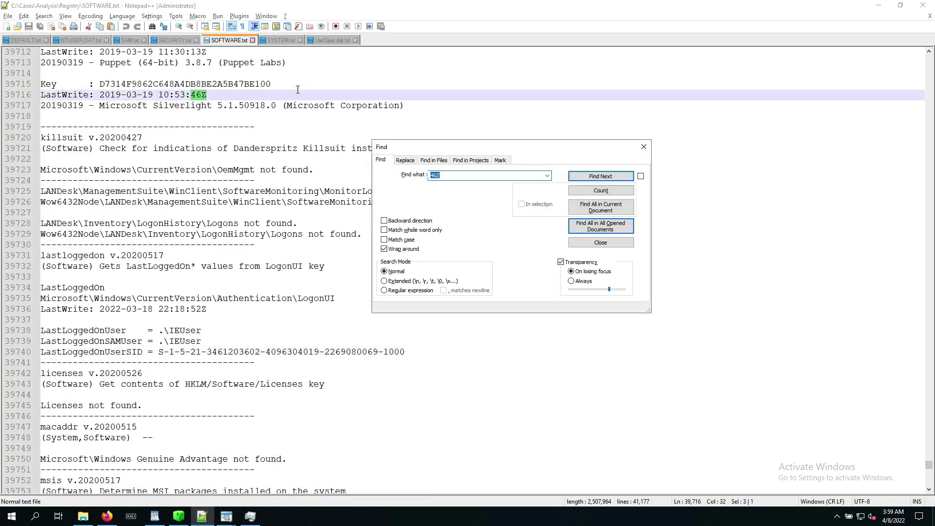
type("profilelist")
key("Return")
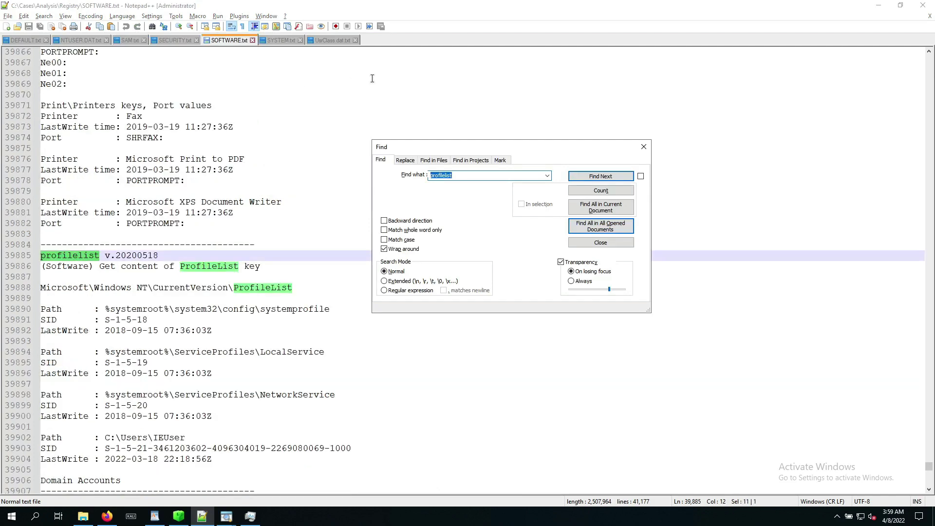
left_click(643, 146)
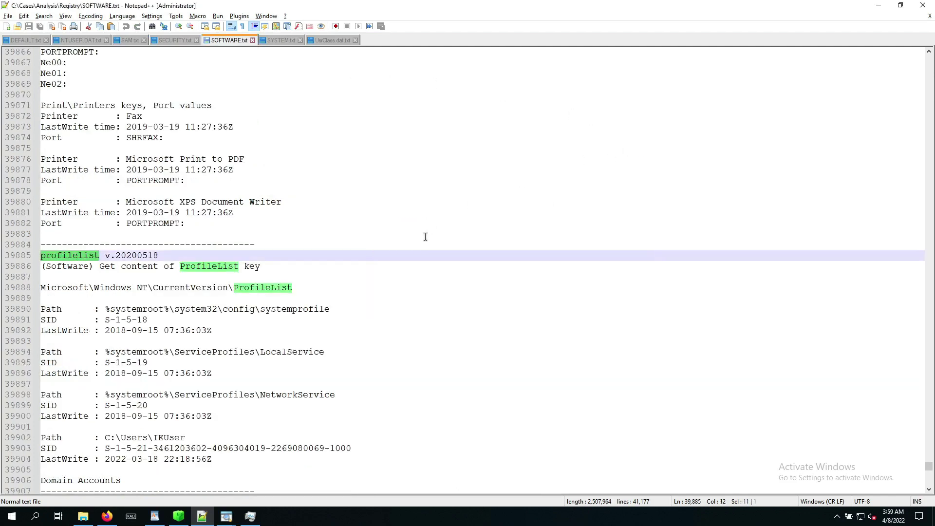
scroll(426, 236, "down", 1)
scroll(425, 237, "down", 1)
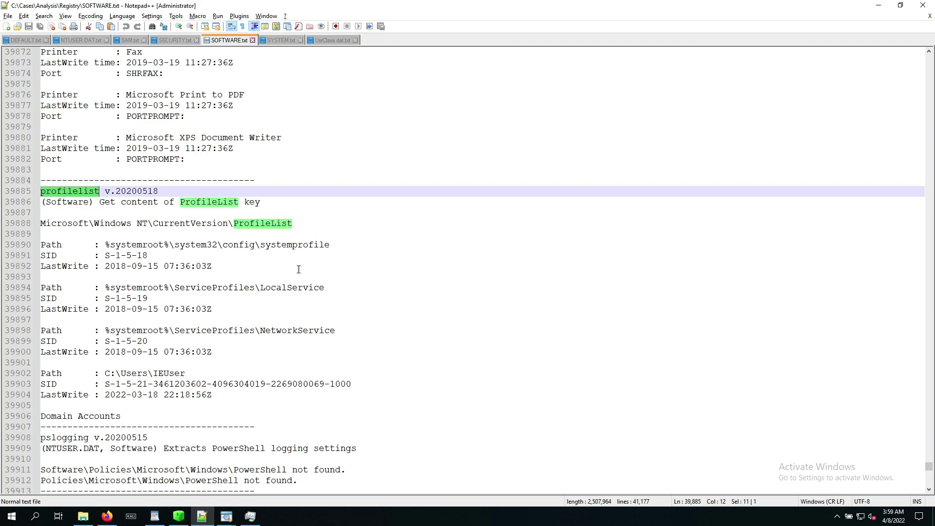
Inspect the systemprofile, LocalService and NetworkService entries, including SID S-1-5-20
left_click(340, 245)
left_click_drag(329, 244, 45, 245)
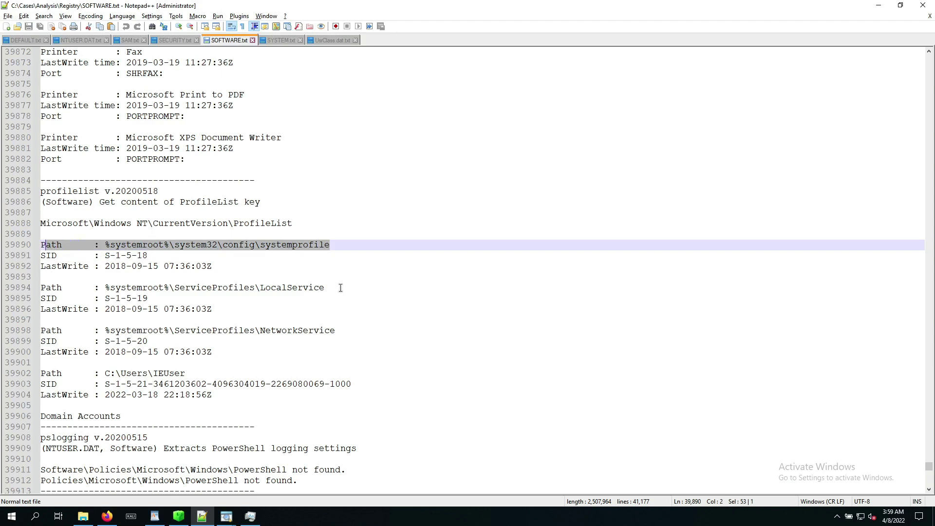
left_click_drag(341, 288, 250, 287)
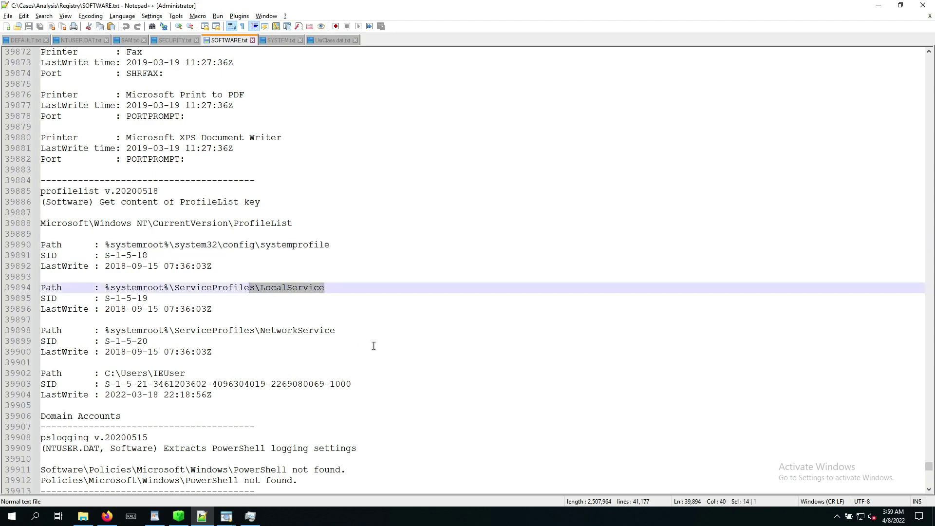
left_click_drag(350, 332, 229, 331)
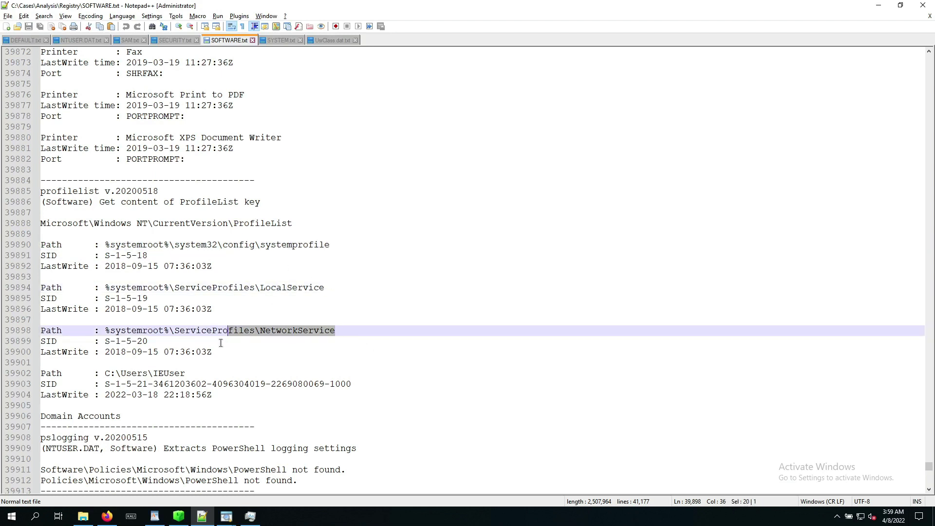
left_click(221, 343)
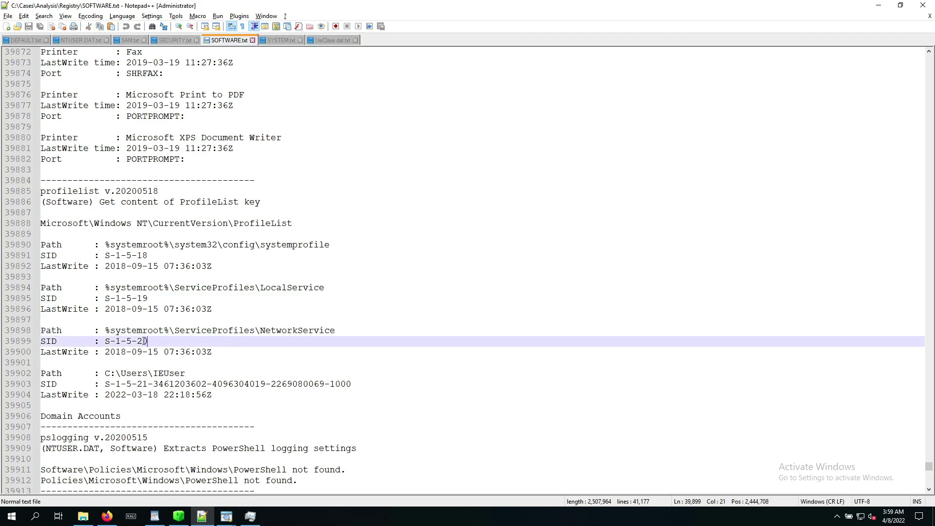
left_click_drag(147, 342, 105, 342)
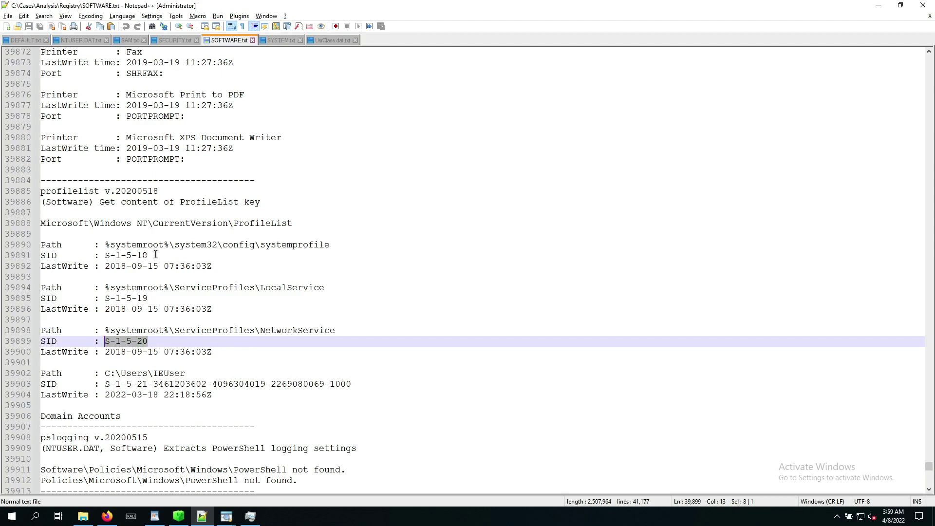
Select C:\Users\IEUser's Path, SID and LastWrite lines
left_click(203, 371)
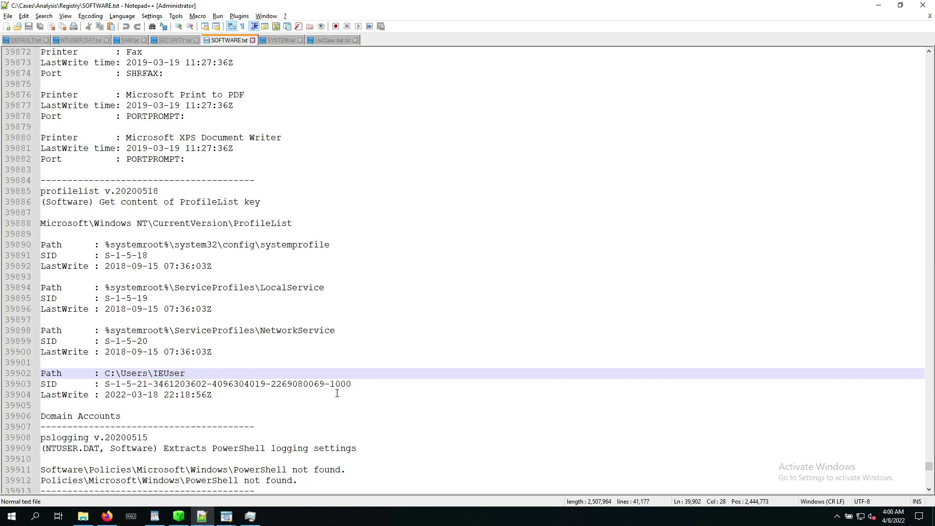
left_click(232, 395)
mouse_move(55, 380)
left_mouse_down()
mouse_move(43, 384)
mouse_move(45, 373)
left_mouse_up()
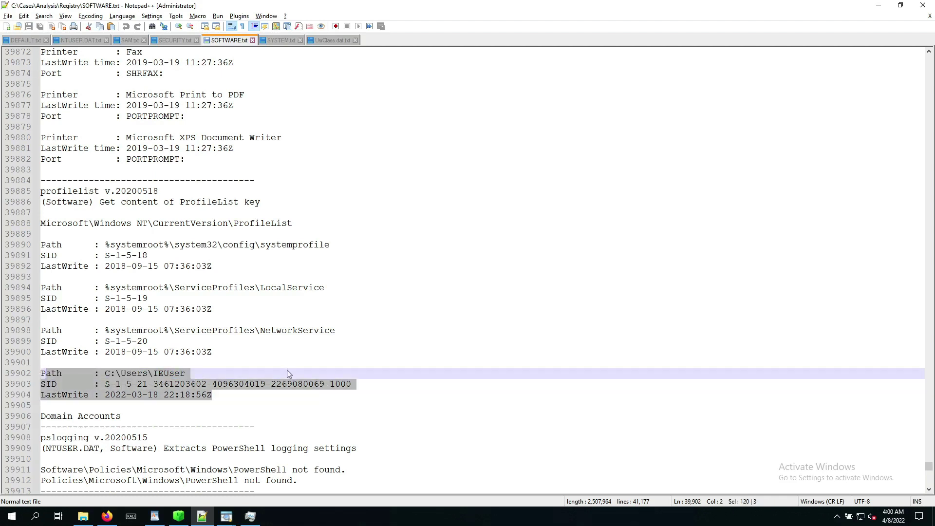
key("shift+Home")
Paste IEUser's profile path, SID and LastWrite under the profiles question without blank gaps
left_click(154, 516)
key("Return")
key("ctrl+v")
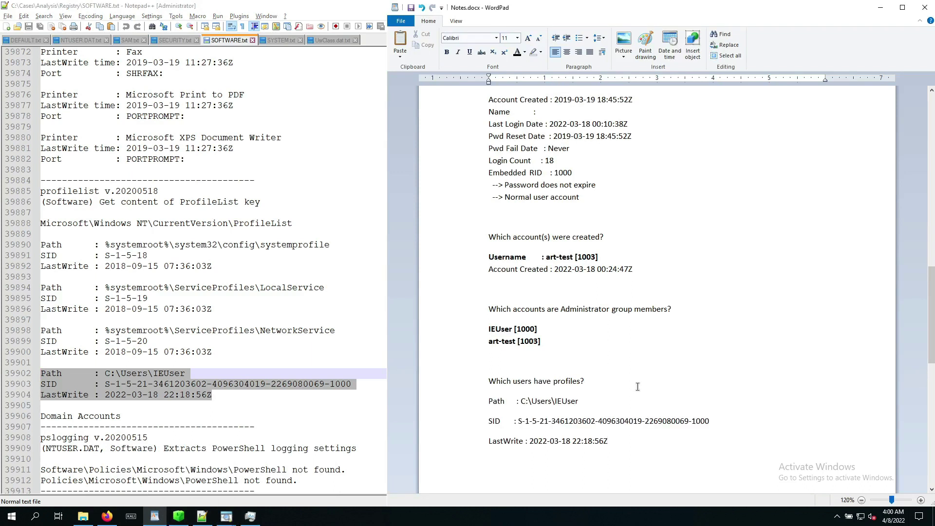
left_click(799, 400)
key("Delete")
left_click(729, 414)
key("Delete")
Make the C:\Users\IEUser path bold
left_click_drag(579, 401, 522, 402)
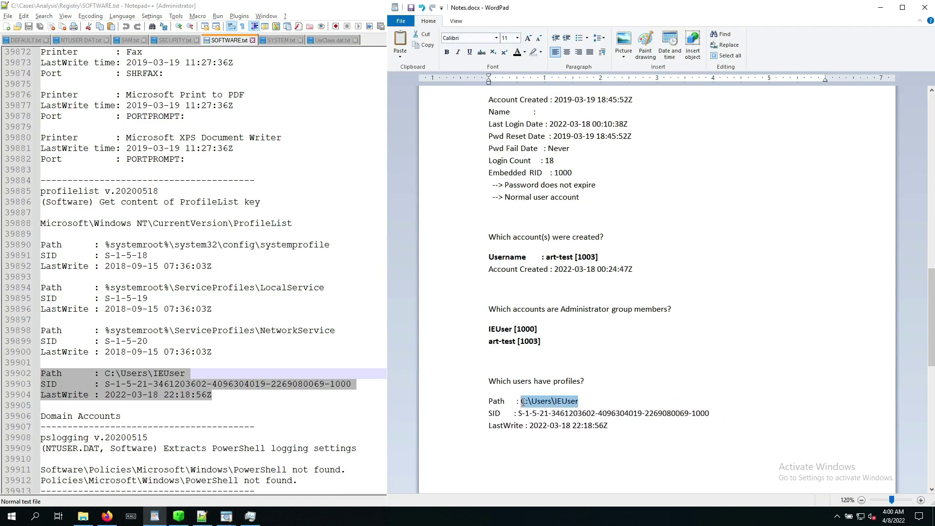
left_click(447, 53)
left_click(673, 386)
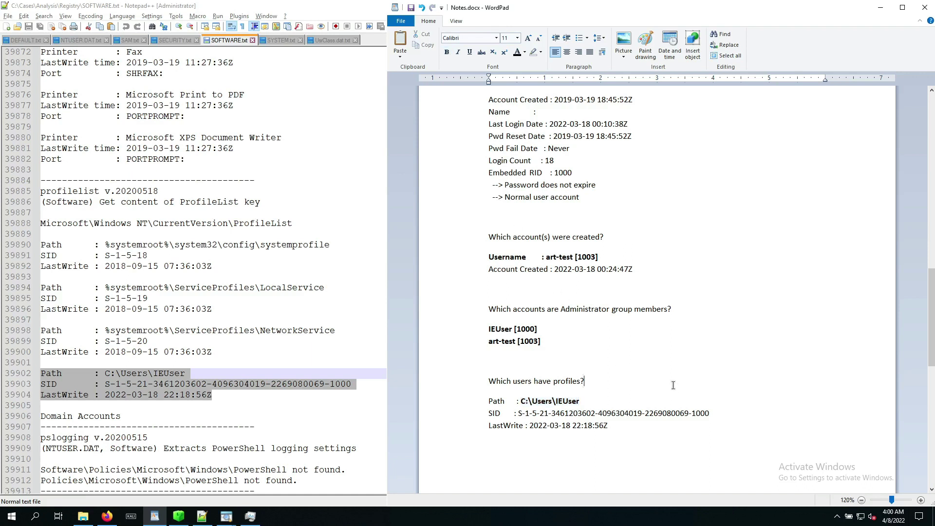